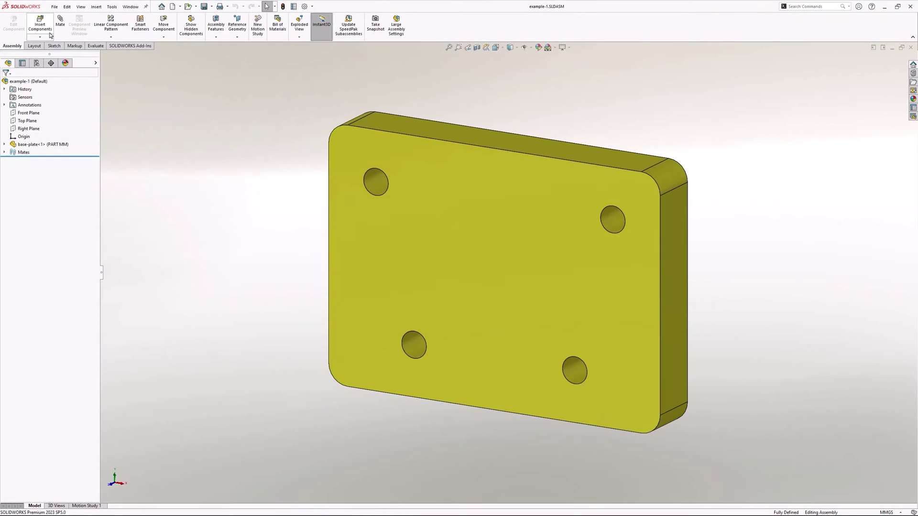
# Insert the location-plate component into the assembly.
pyautogui.click(40, 25)
pyautogui.click(27, 153)
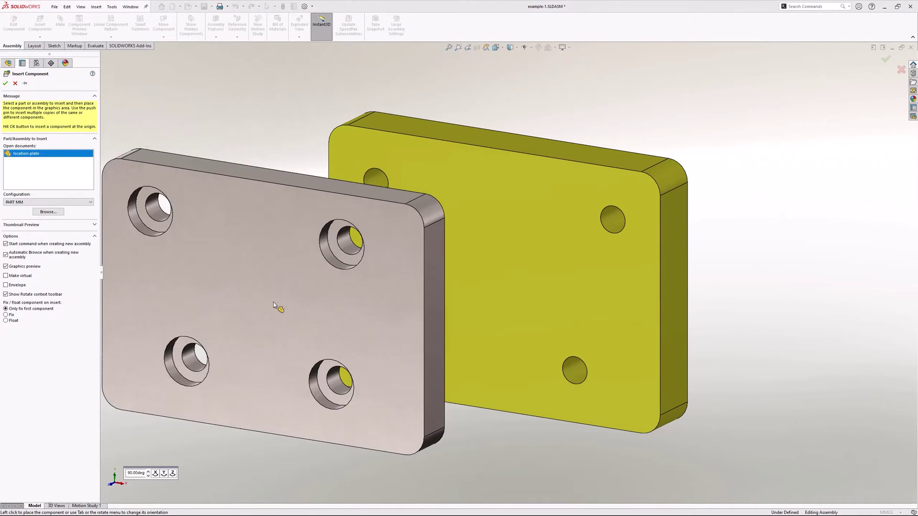
pyautogui.click(308, 338)
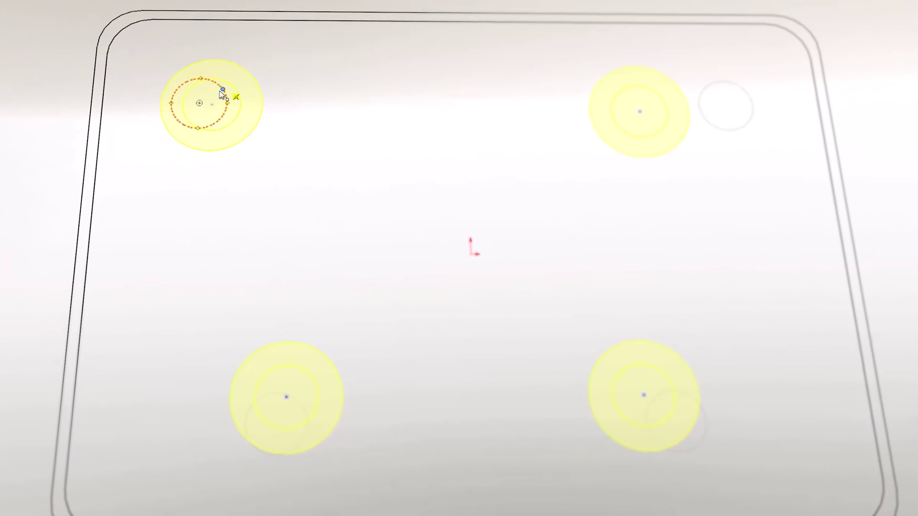
# Place hole points on the four hole centres: top-left, bottom-left, bottom-right, top-right.
pyautogui.click(199, 103)
pyautogui.click(286, 397)
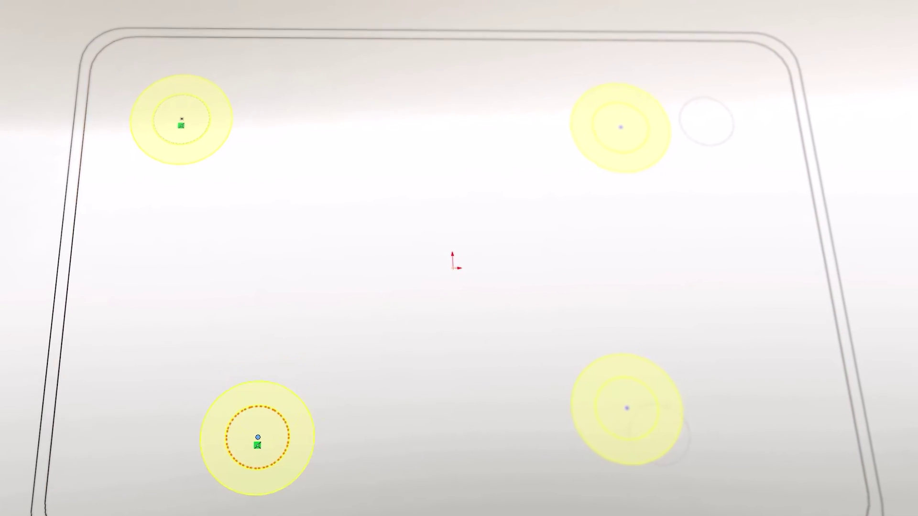
pyautogui.click(621, 413)
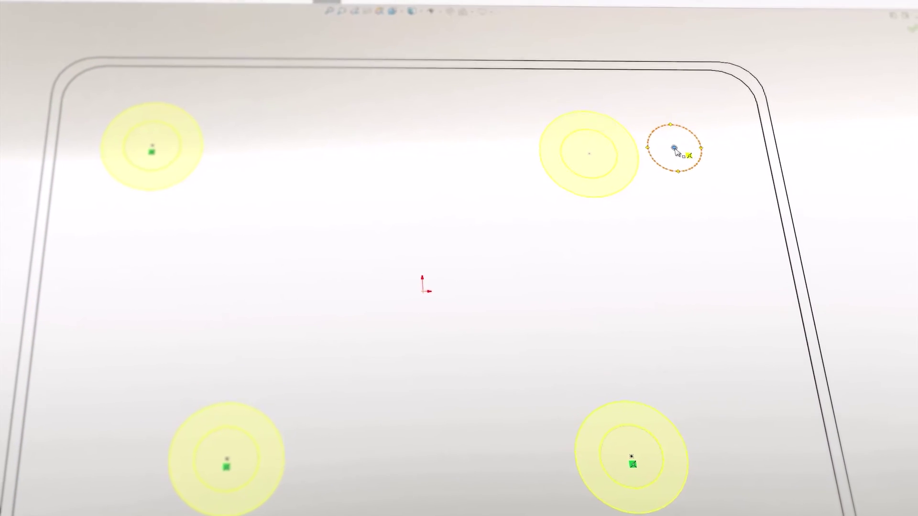
pyautogui.click(675, 149)
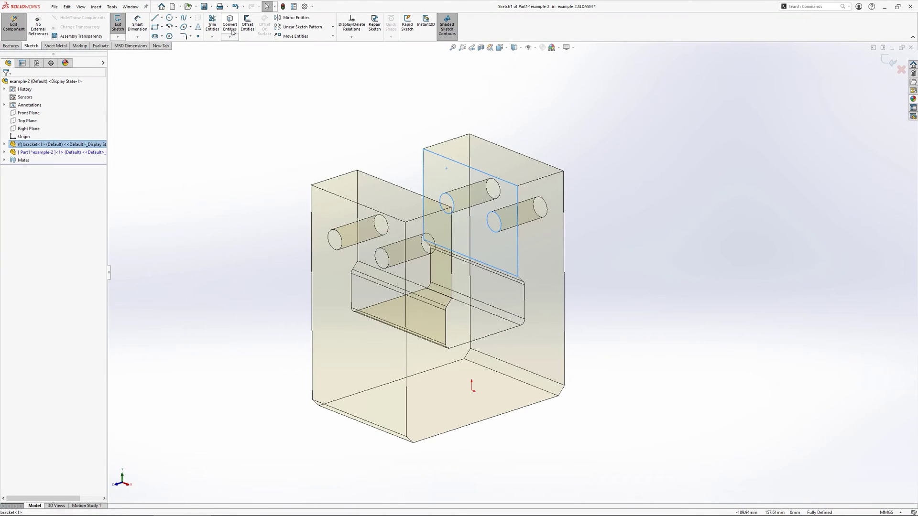
# Convert the bracket face and extrude a boss Up To Surface, ending at the far arm's inner face.
pyautogui.click(232, 32)
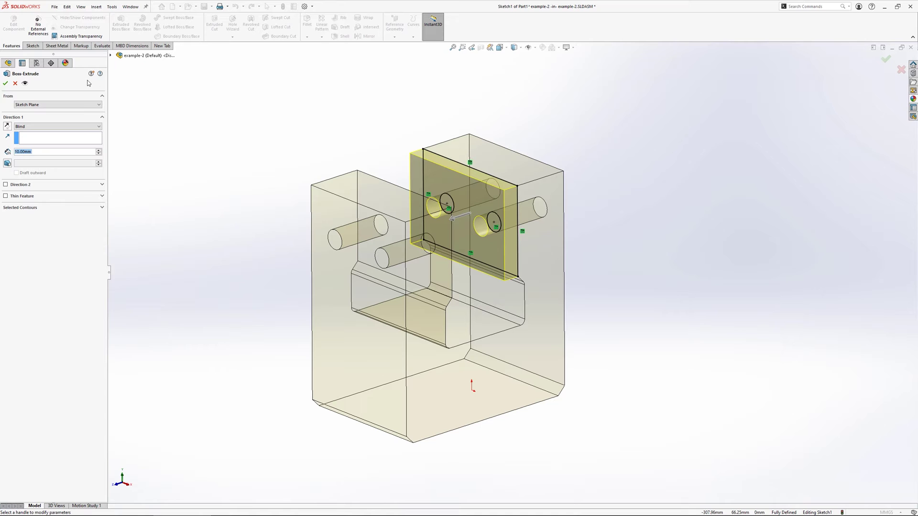
pyautogui.click(84, 127)
pyautogui.click(74, 140)
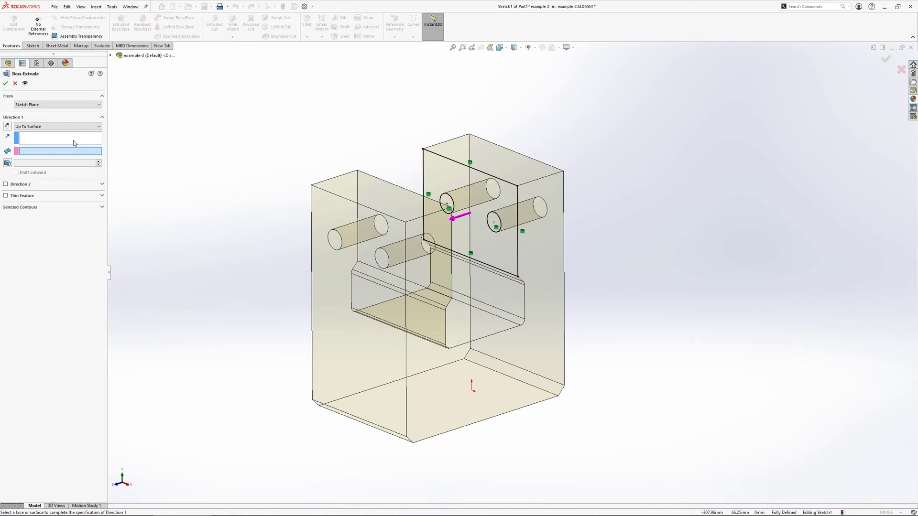
pyautogui.moveTo(313, 171); pyautogui.dragTo(234, 197, button='middle')
pyautogui.click(362, 196)
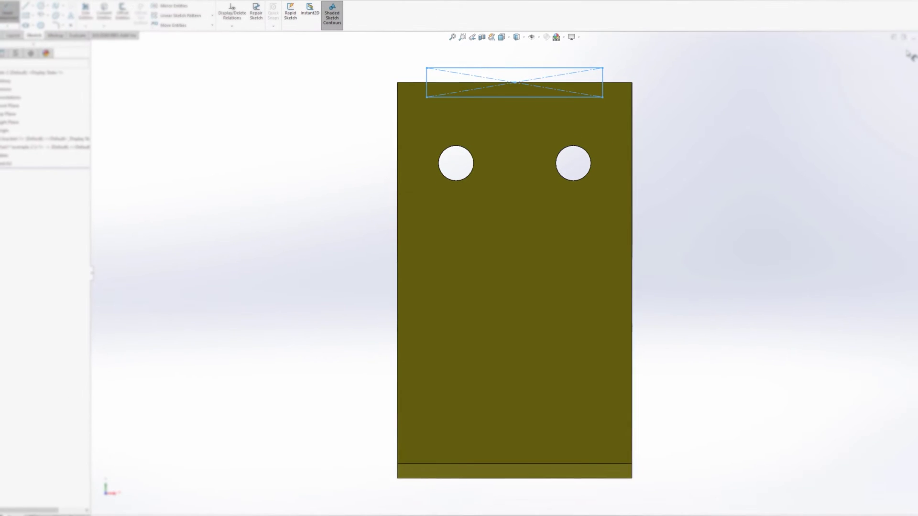
pyautogui.hotkey('ctrl', '7')
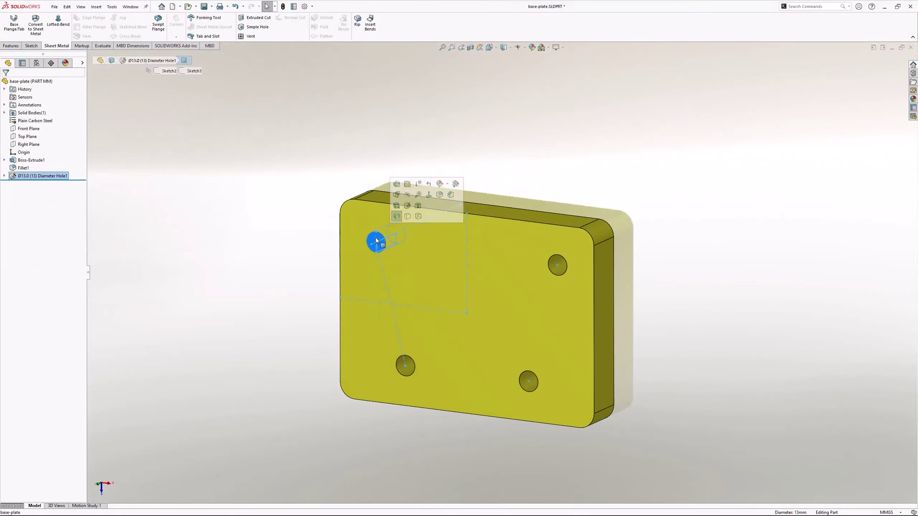
# Change the base-plate's vertical hole position dimension and rebuild the assembly.
pyautogui.doubleClick(375, 241)
pyautogui.doubleClick(289, 212)
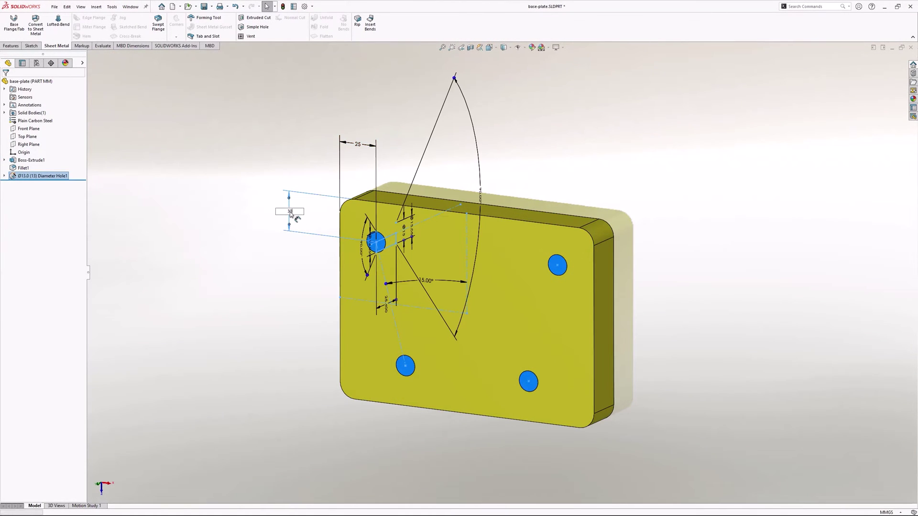
pyautogui.press('Return')
pyautogui.click(259, 207)
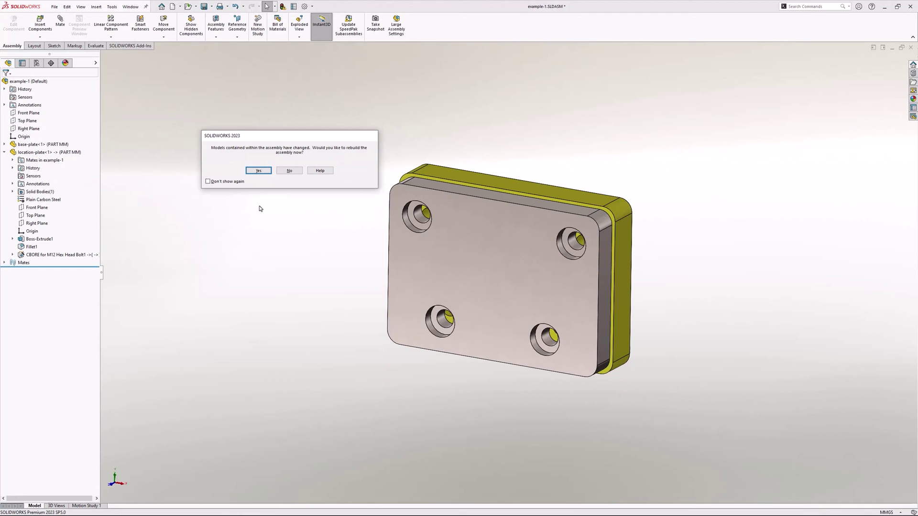
pyautogui.click(256, 173)
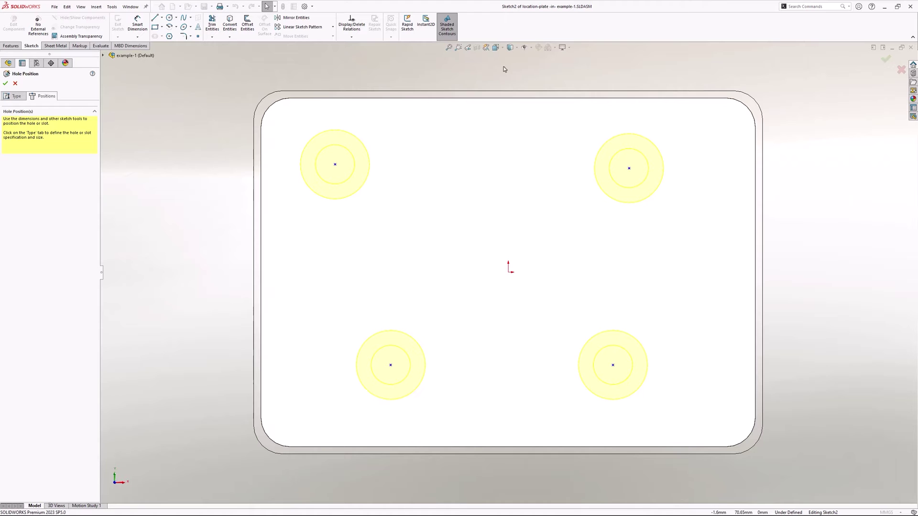
# Turn on Hidden Lines Visible and drag the hole points onto the hidden base-plate hole centres.
pyautogui.click(510, 48)
pyautogui.click(512, 88)
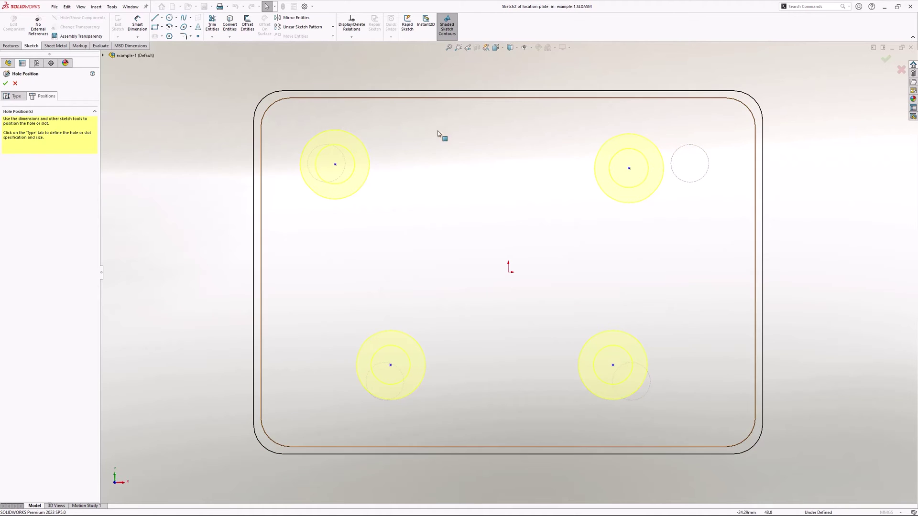
pyautogui.click(336, 167)
pyautogui.moveTo(335, 165); pyautogui.dragTo(326, 163)
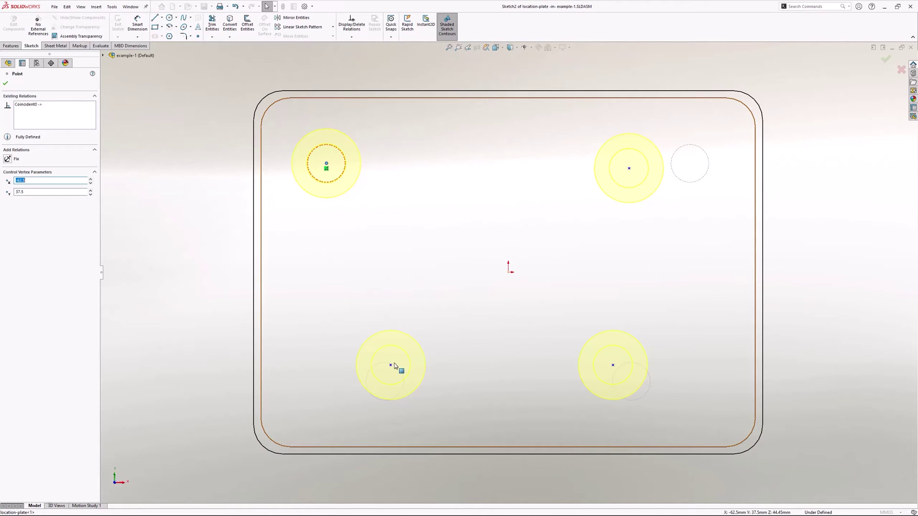
pyautogui.moveTo(391, 365)
pyautogui.mouseDown()
pyautogui.moveTo(403, 390)
pyautogui.moveTo(384, 382)
pyautogui.mouseUp()
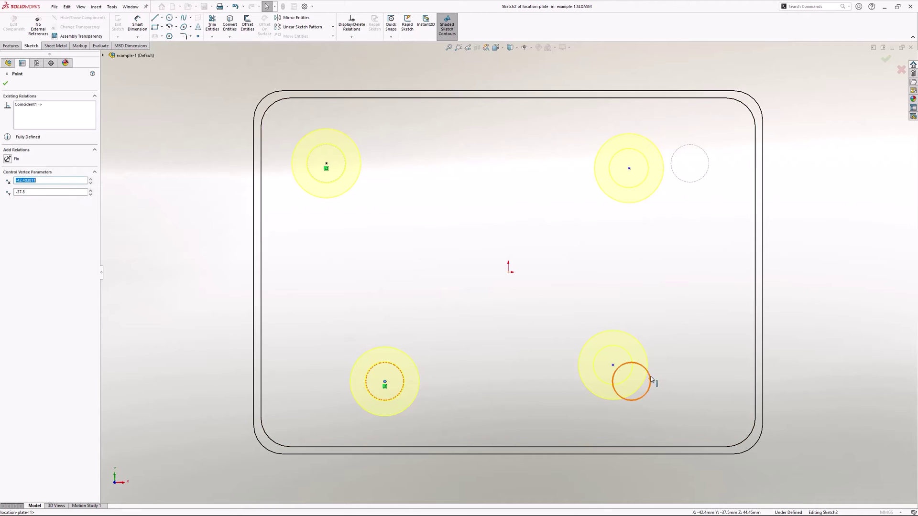
pyautogui.moveTo(613, 366); pyautogui.dragTo(641, 378)
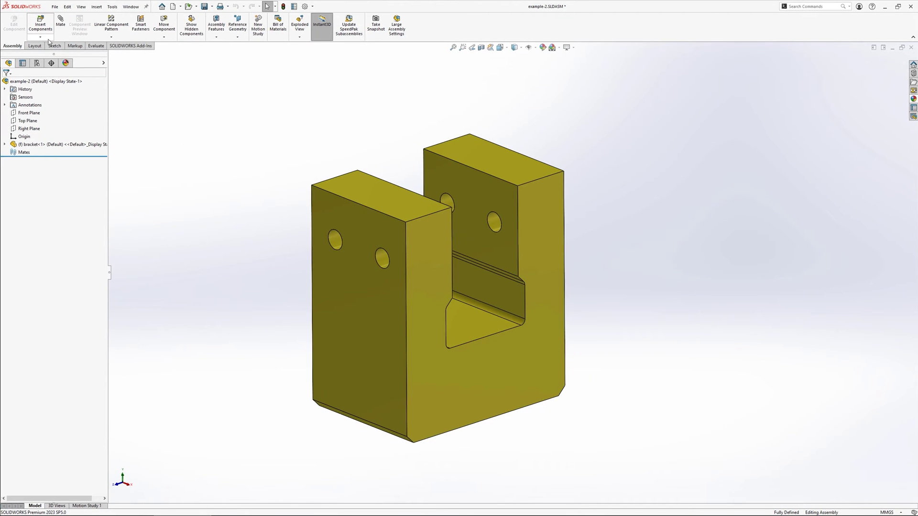
# Open the Insert Components dropdown options.
pyautogui.click(40, 37)
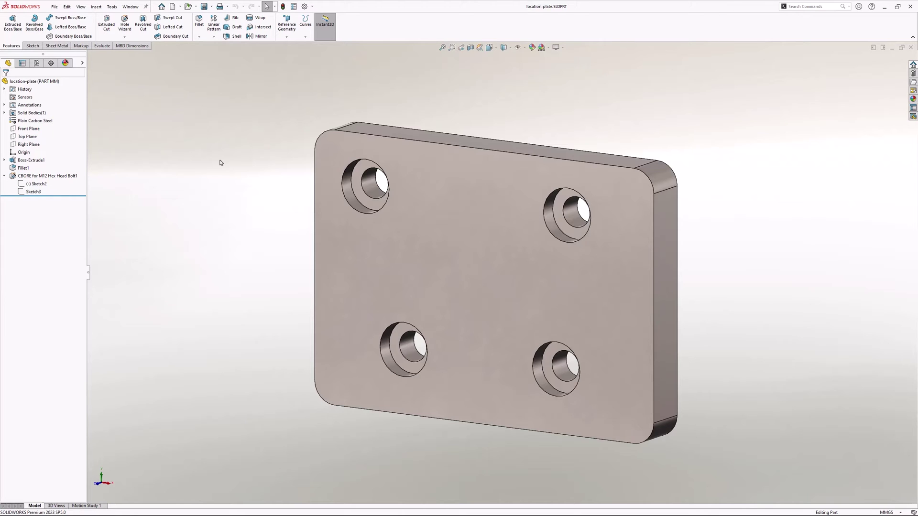
# Insert the location-plate component into the example-1 assembly.
pyautogui.hotkey('ctrl', 'Tab')
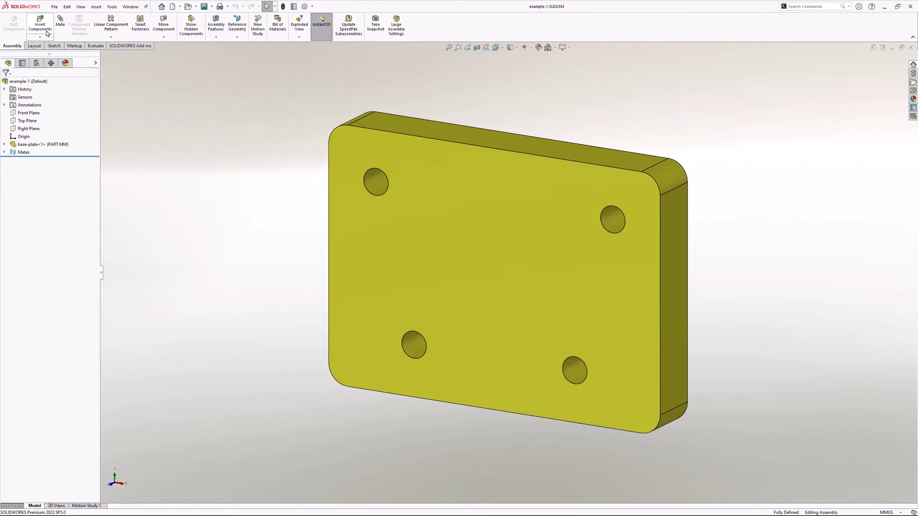
pyautogui.click(46, 32)
pyautogui.click(46, 153)
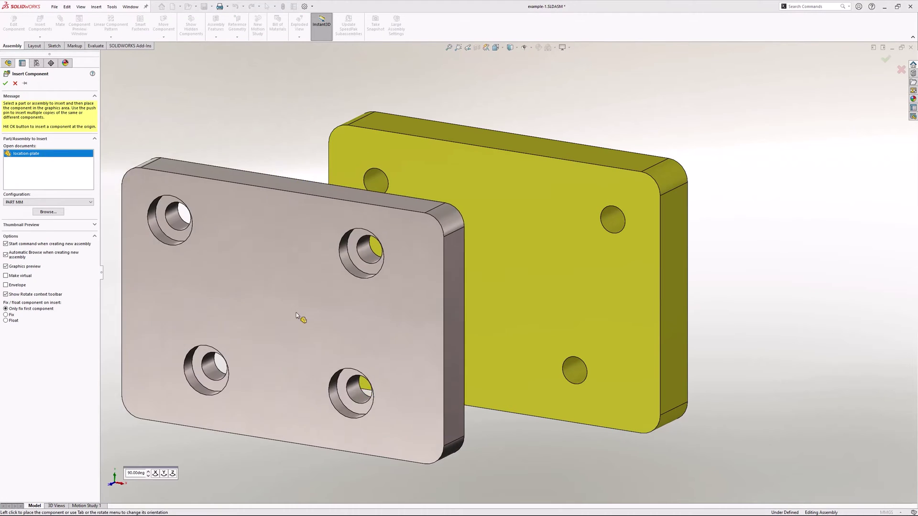
pyautogui.click(307, 339)
# Mate the location-plate's top plane to the matching base-plate plane.
pyautogui.scroll(2, 326, 337)
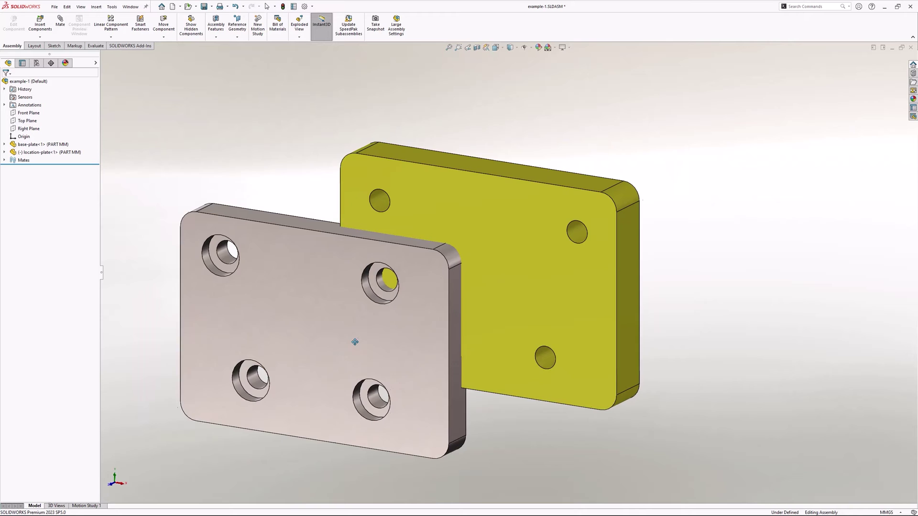
pyautogui.click(346, 346)
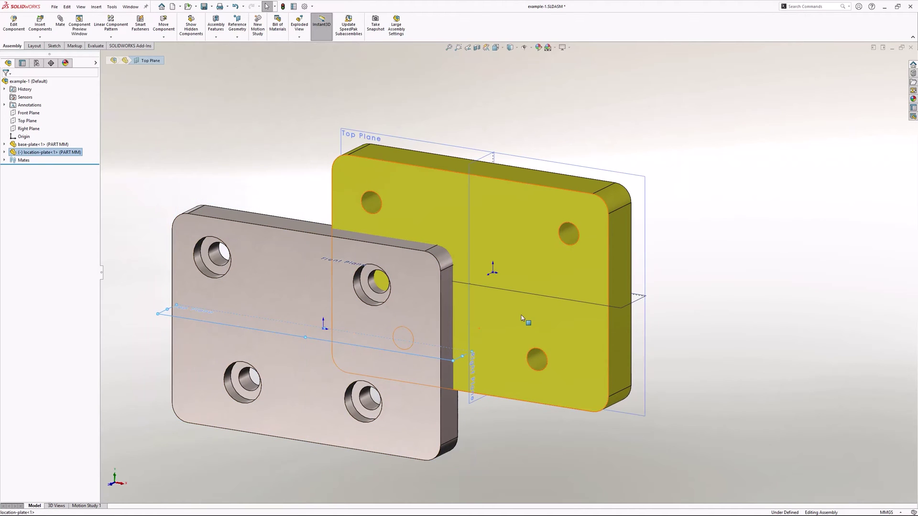
pyautogui.keyDown('ctrl'); pyautogui.click(528, 294); pyautogui.keyUp('ctrl')
pyautogui.click(550, 289)
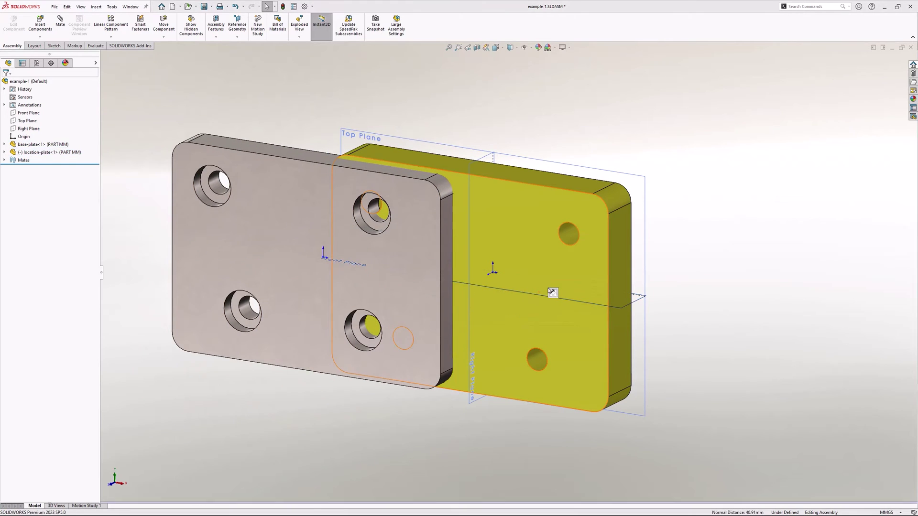
# Add a coincident mate between the two plates' right planes and clear the selection.
pyautogui.click(306, 222)
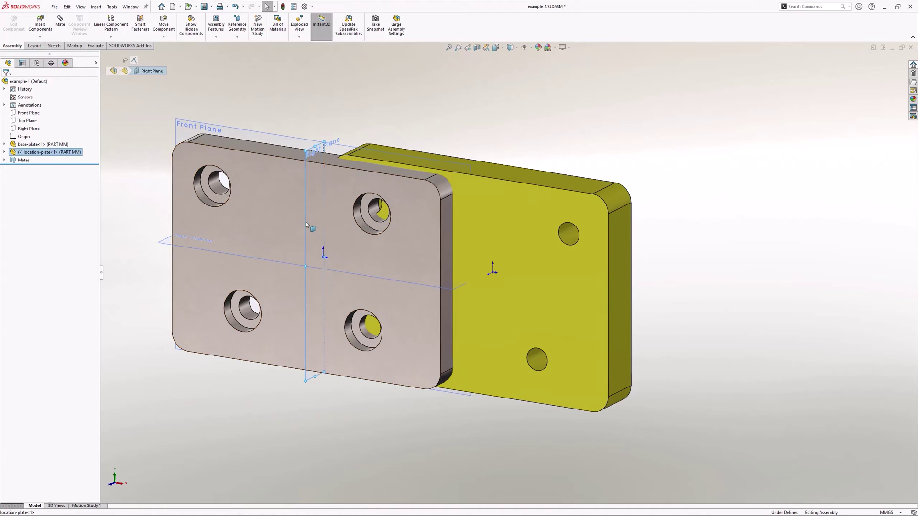
pyautogui.keyDown('ctrl'); pyautogui.click(469, 213); pyautogui.keyUp('ctrl')
pyautogui.click(489, 207)
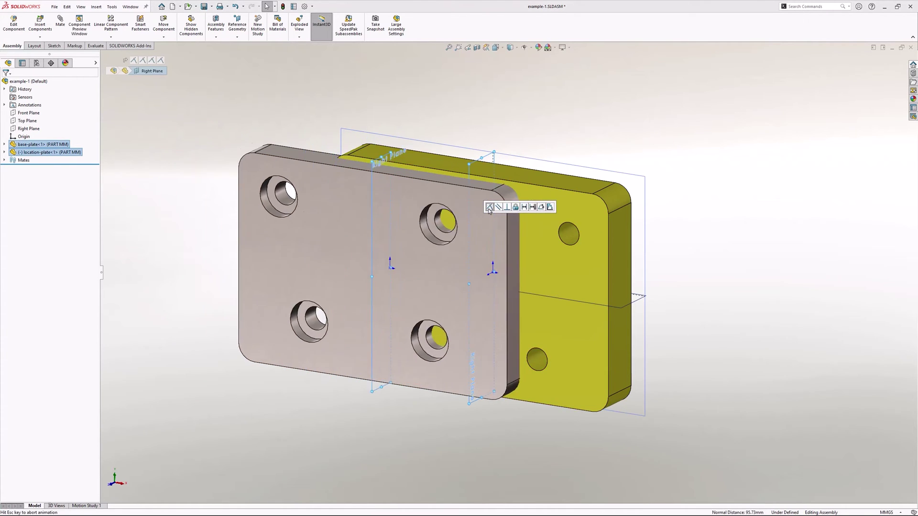
pyautogui.click(580, 194)
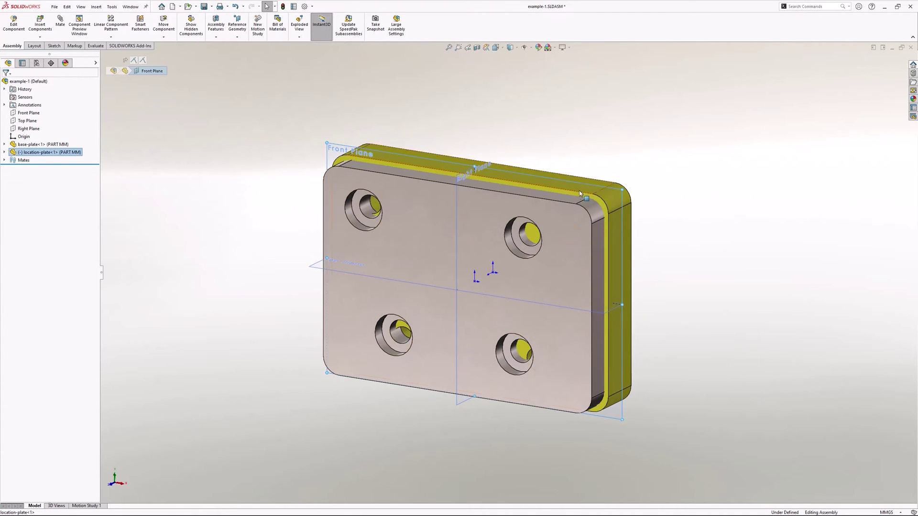
pyautogui.click(580, 194)
pyautogui.click(643, 170)
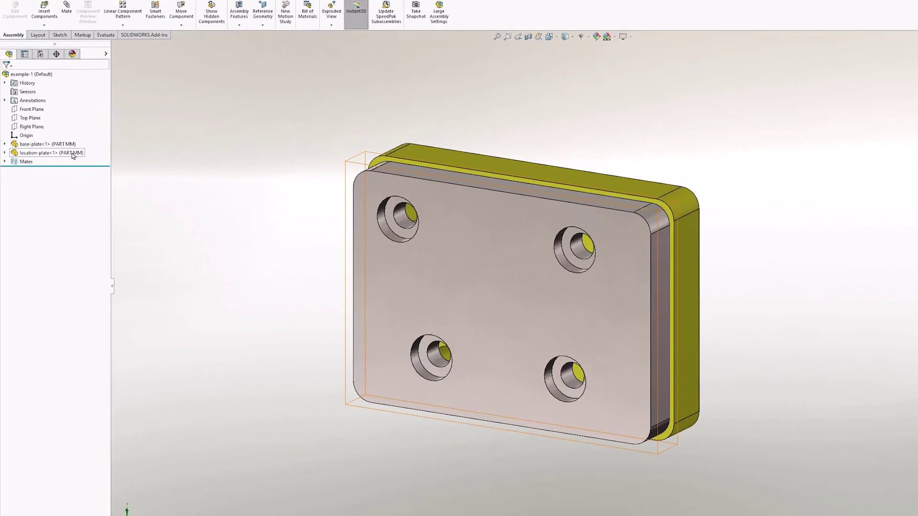
# Expand location-plate in the FeatureManager tree and choose Edit Feature on its CBORE hole.
pyautogui.rightClick(73, 154)
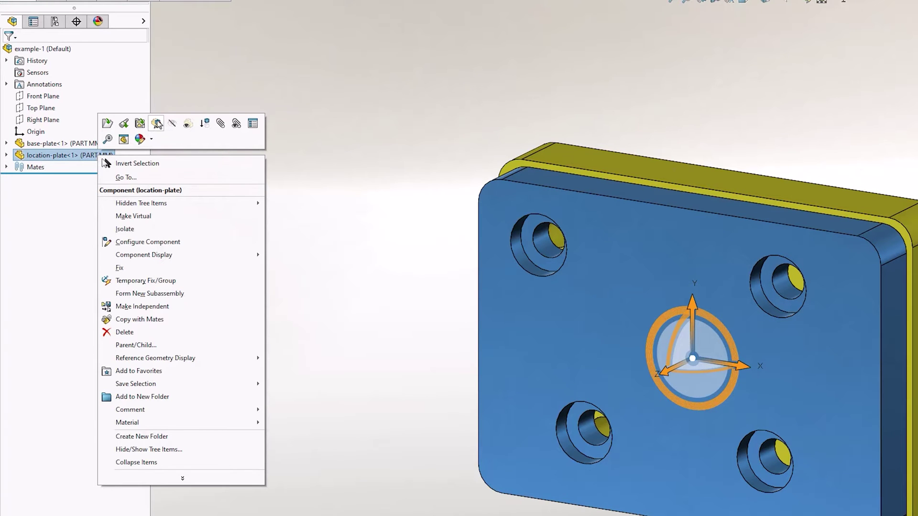
pyautogui.click(79, 155)
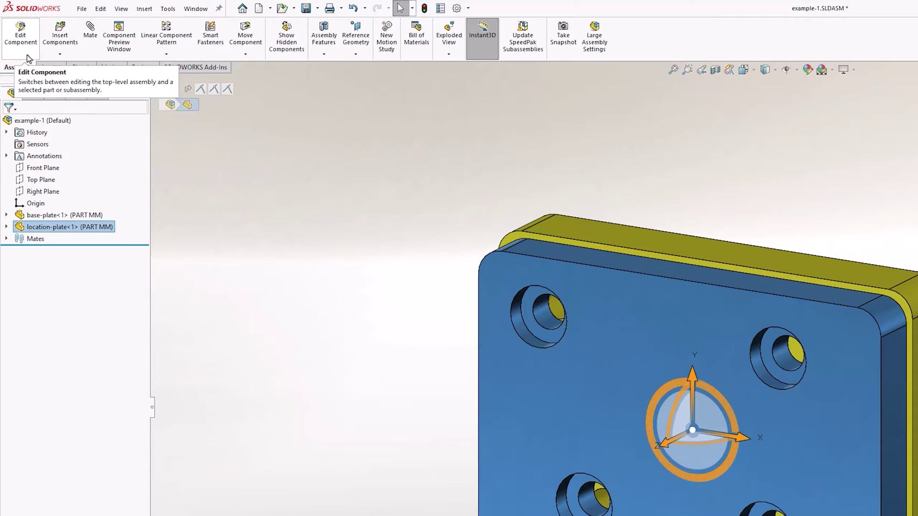
pyautogui.click(7, 227)
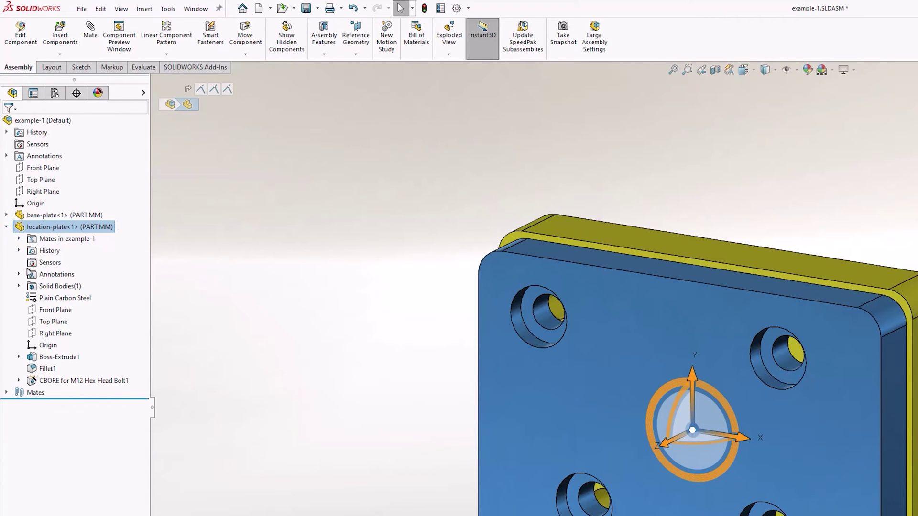
pyautogui.rightClick(70, 382)
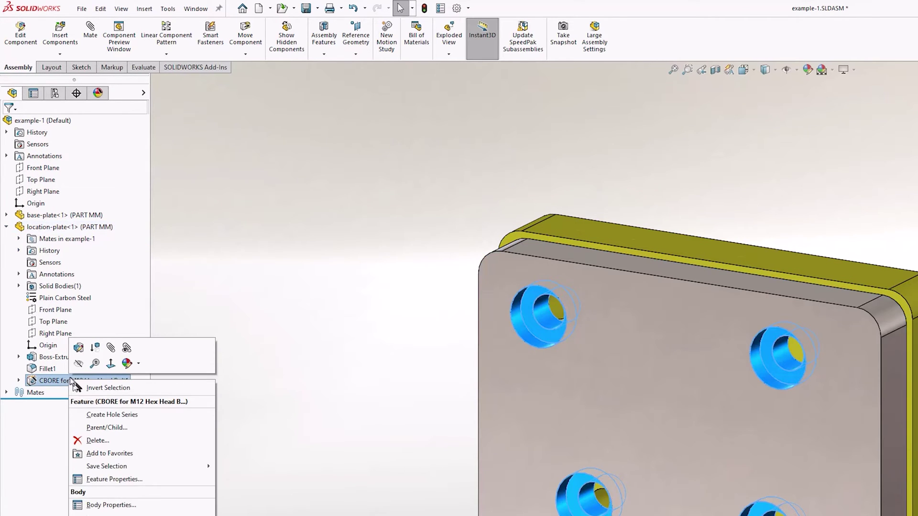
pyautogui.click(79, 349)
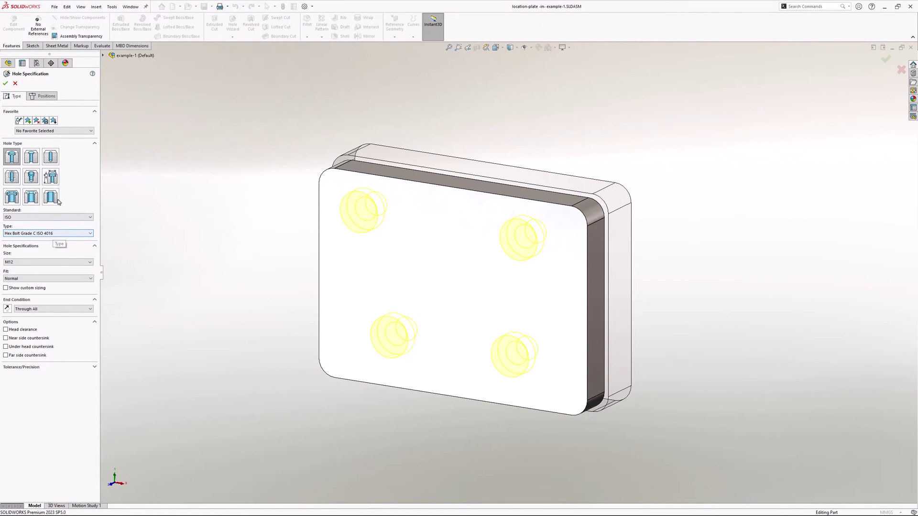
# On the hole's Positions tab, switch the display to Hidden Lines Visible.
pyautogui.click(46, 98)
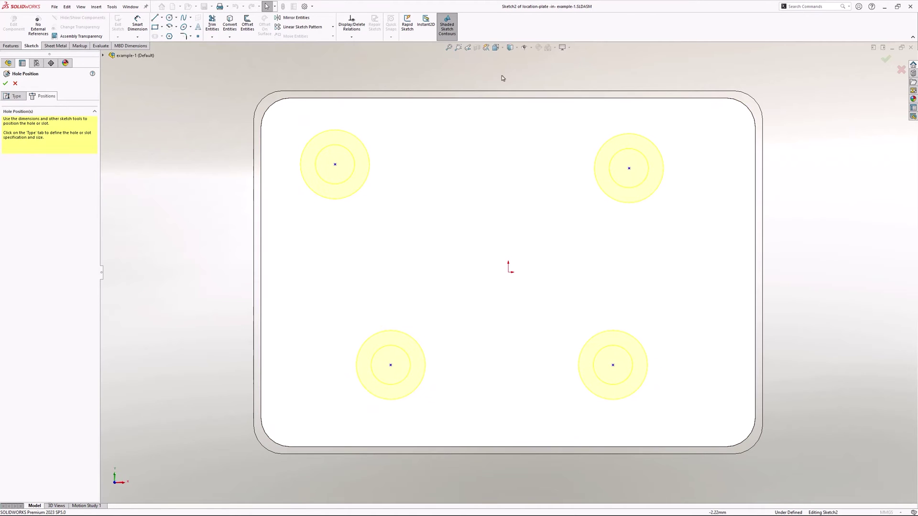
pyautogui.click(510, 47)
pyautogui.click(511, 86)
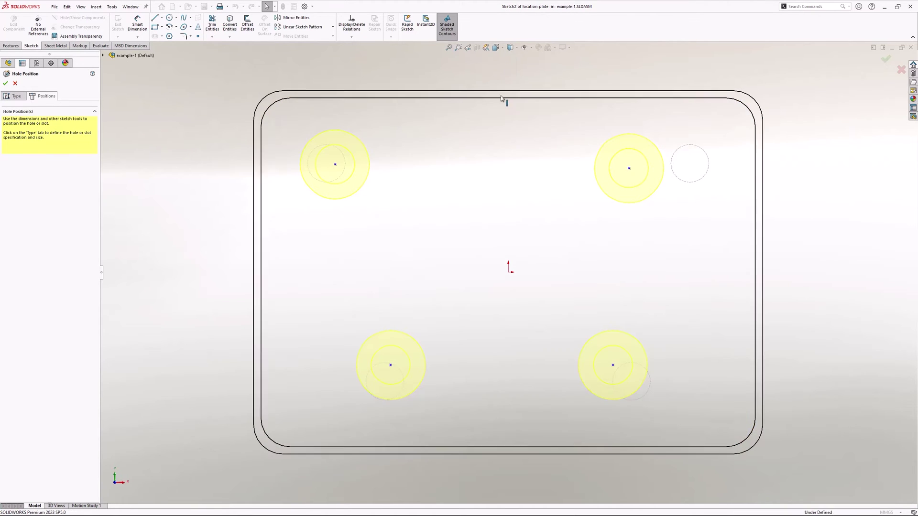
# Drag the four hole points onto the hidden base-plate hole centres and confirm the feature.
pyautogui.click(335, 163)
pyautogui.moveTo(336, 161); pyautogui.dragTo(327, 164)
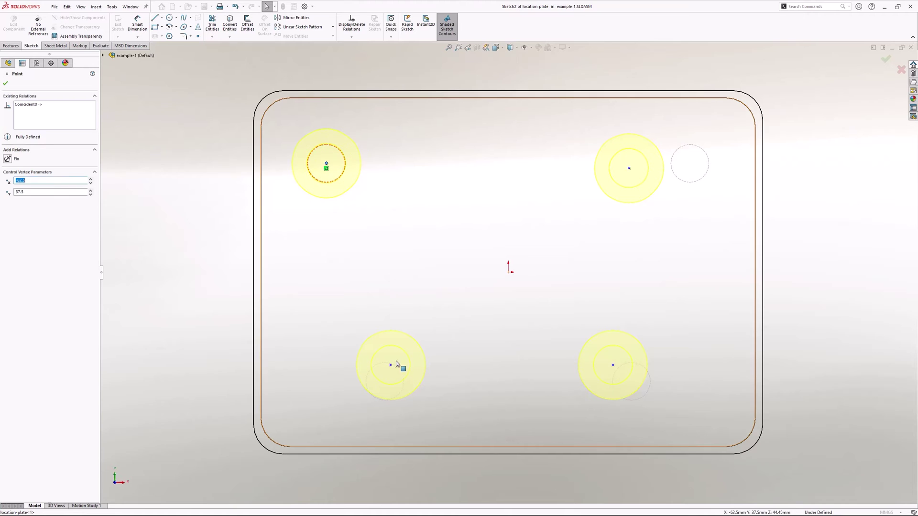
pyautogui.moveTo(391, 367)
pyautogui.mouseDown()
pyautogui.moveTo(405, 391)
pyautogui.moveTo(385, 382)
pyautogui.mouseUp()
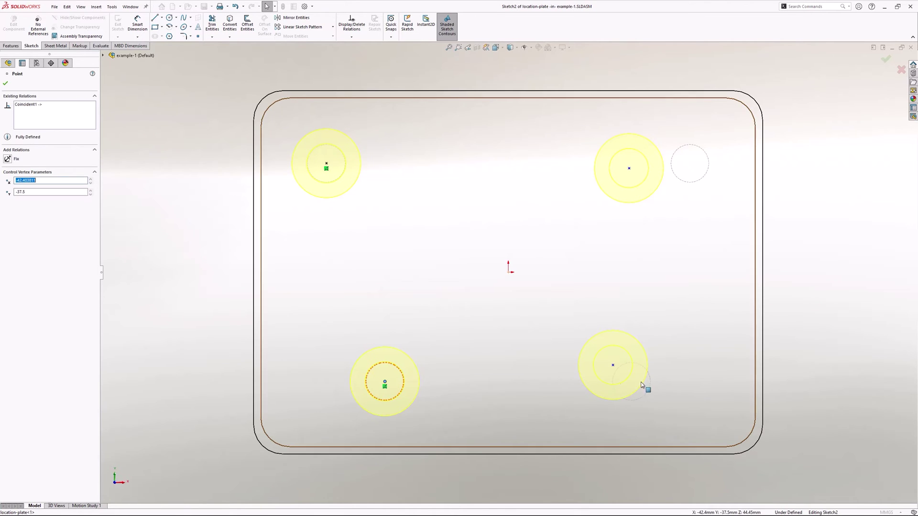
pyautogui.moveTo(615, 369)
pyautogui.mouseDown()
pyautogui.moveTo(642, 375)
pyautogui.moveTo(631, 382)
pyautogui.mouseUp()
pyautogui.moveTo(629, 168)
pyautogui.mouseDown()
pyautogui.moveTo(686, 175)
pyautogui.moveTo(689, 163)
pyautogui.mouseUp()
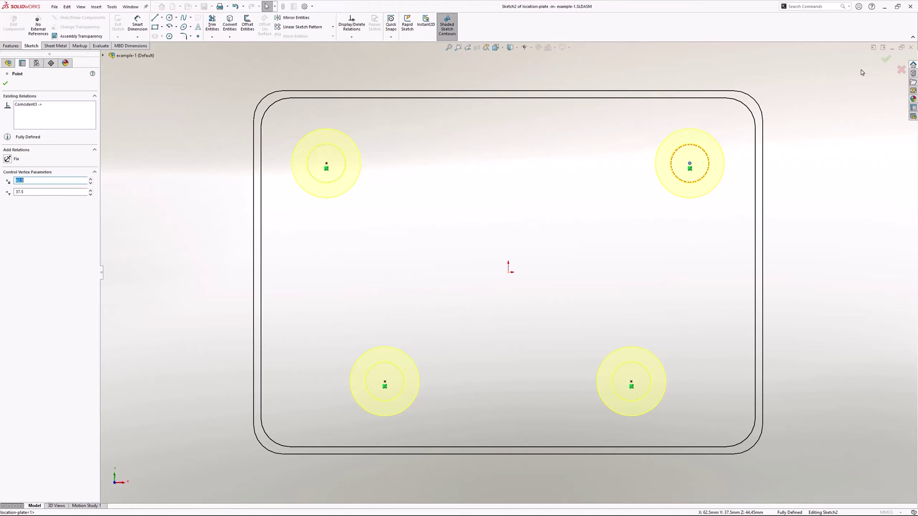
pyautogui.click(887, 60)
pyautogui.click(886, 60)
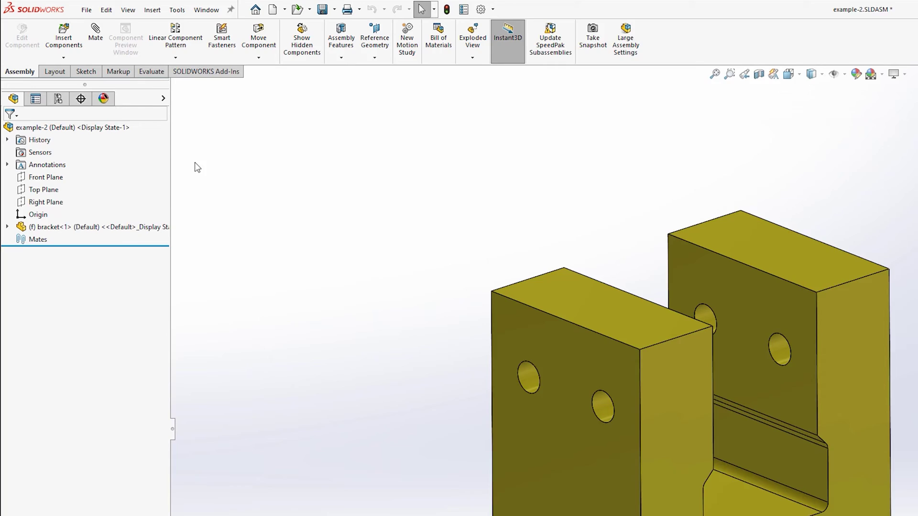
# Add a new empty Part1 to example-2 via Insert Components > New Part.
pyautogui.click(84, 67)
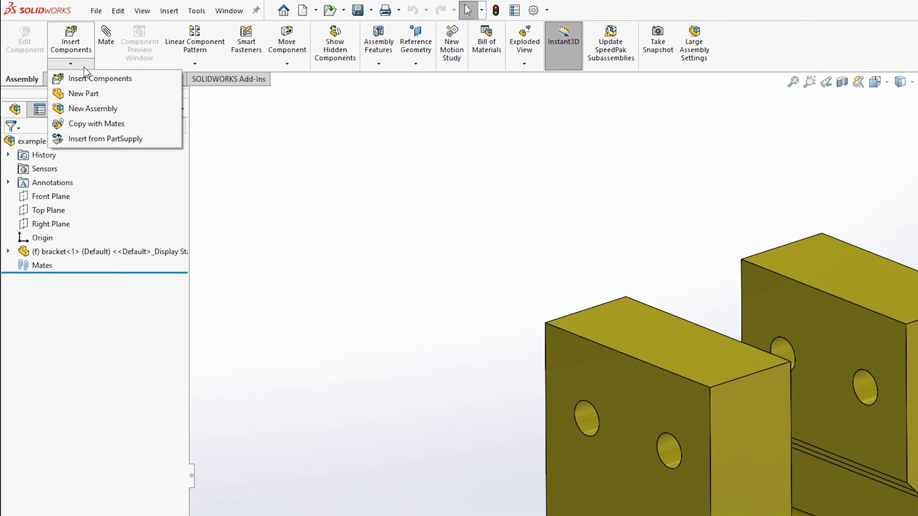
pyautogui.click(95, 92)
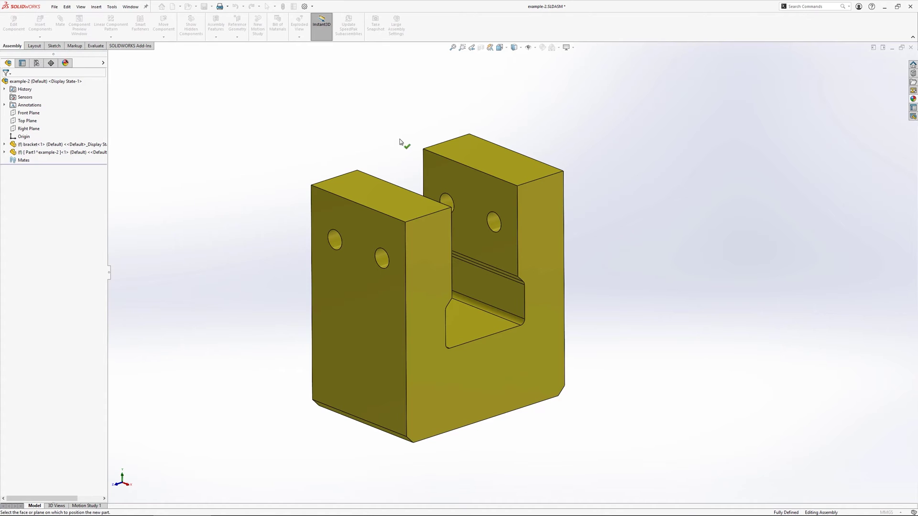
# Place Part1 on the bracket's inner face and convert its outline and both hole edges into Sketch1.
pyautogui.click(447, 169)
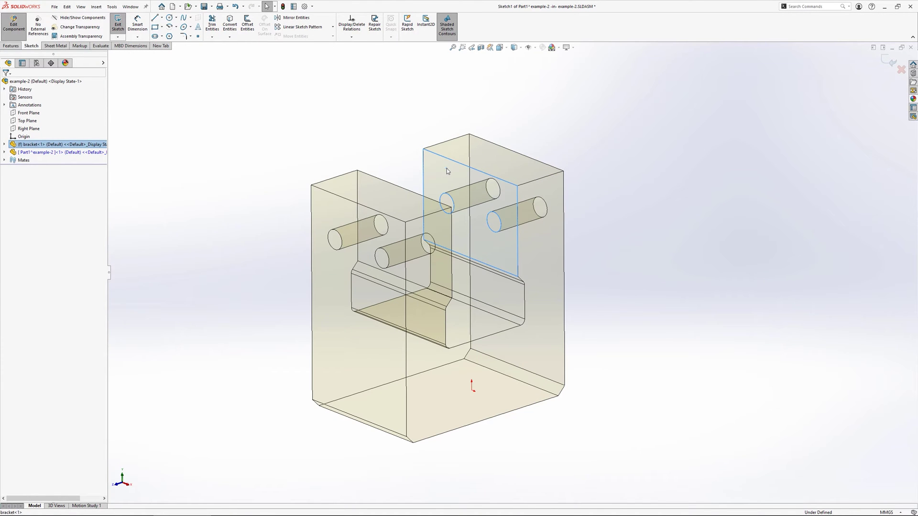
pyautogui.click(232, 28)
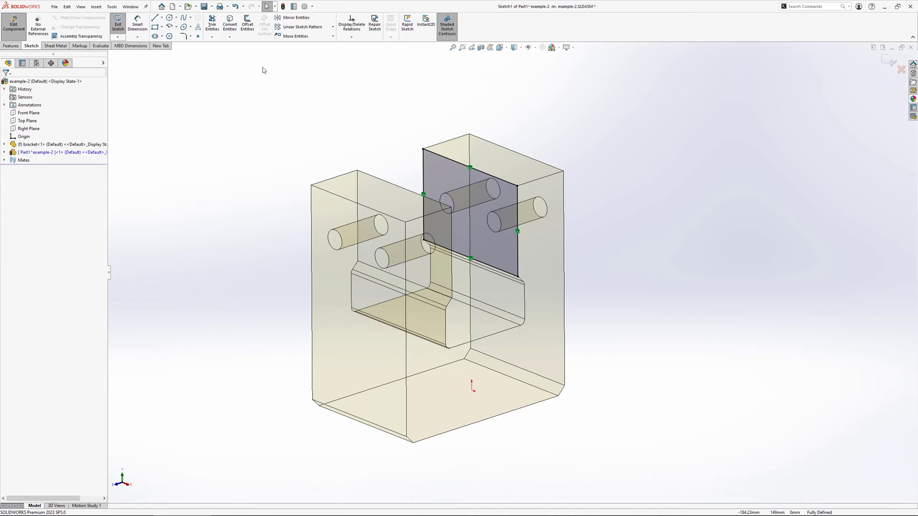
pyautogui.keyDown('ctrl'); pyautogui.click(489, 215); pyautogui.keyUp('ctrl')
pyautogui.click(234, 30)
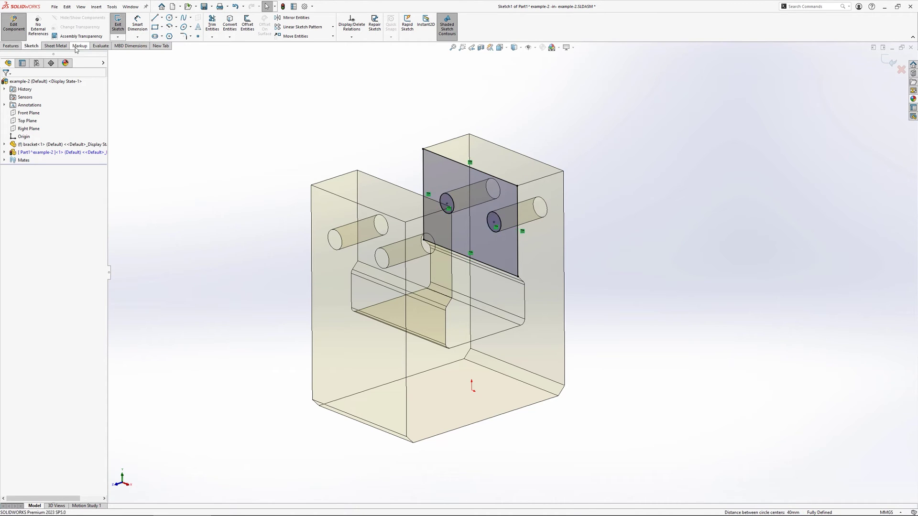
pyautogui.click(11, 46)
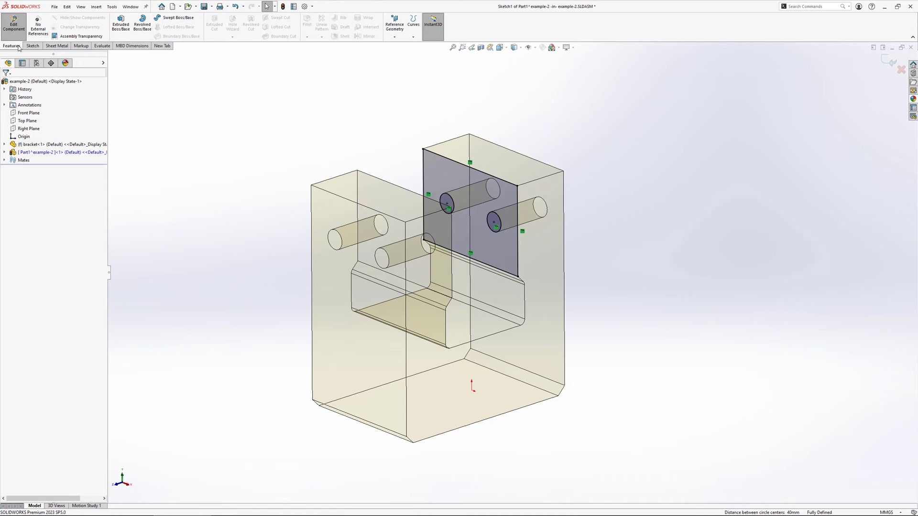
# Extrude Sketch1 as a boss Up To Surface, ending at the bracket's opposite inner face.
pyautogui.click(127, 38)
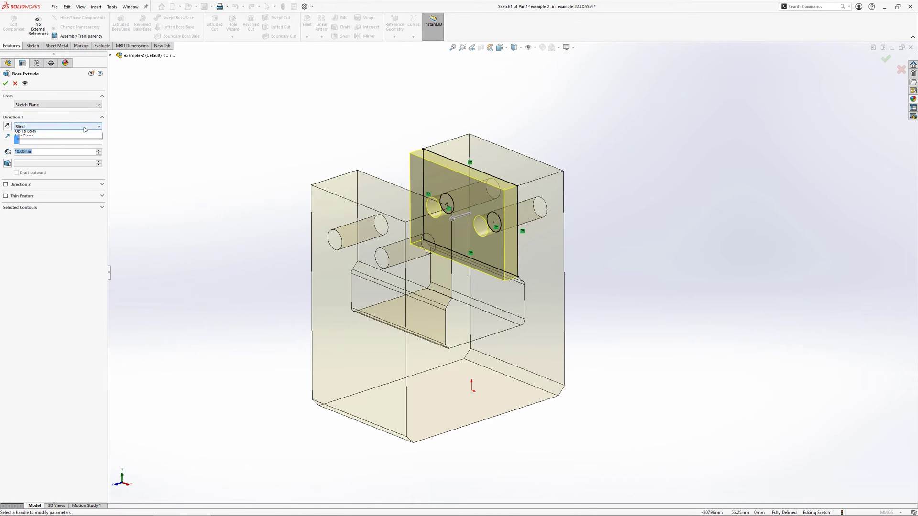
pyautogui.click(84, 127)
pyautogui.click(74, 143)
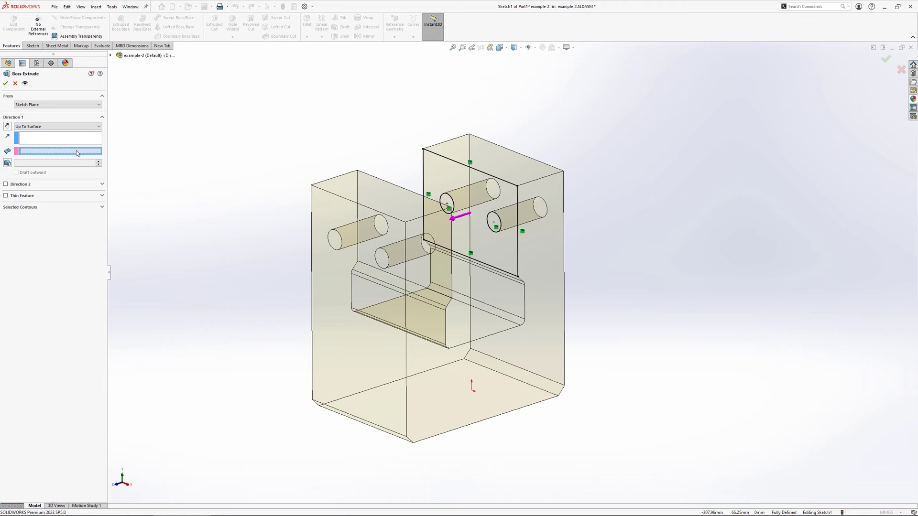
pyautogui.moveTo(311, 171); pyautogui.dragTo(269, 194, button='middle')
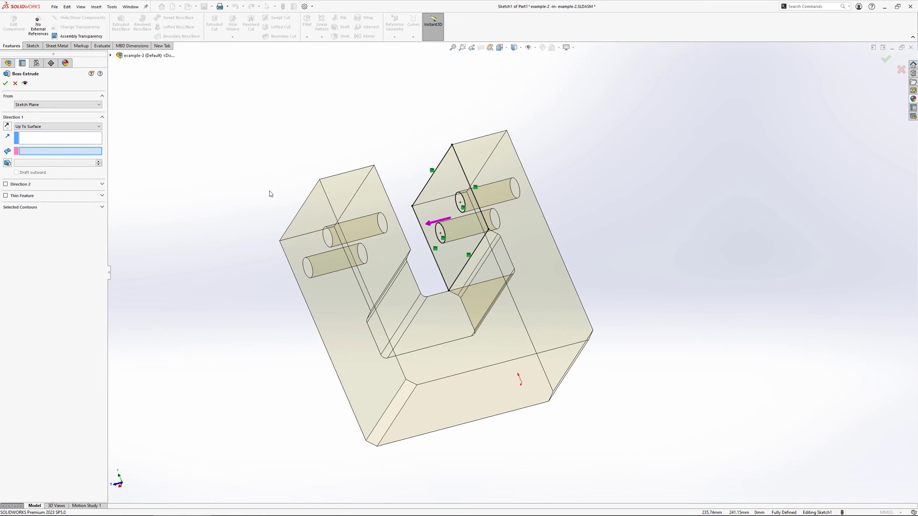
pyautogui.click(363, 196)
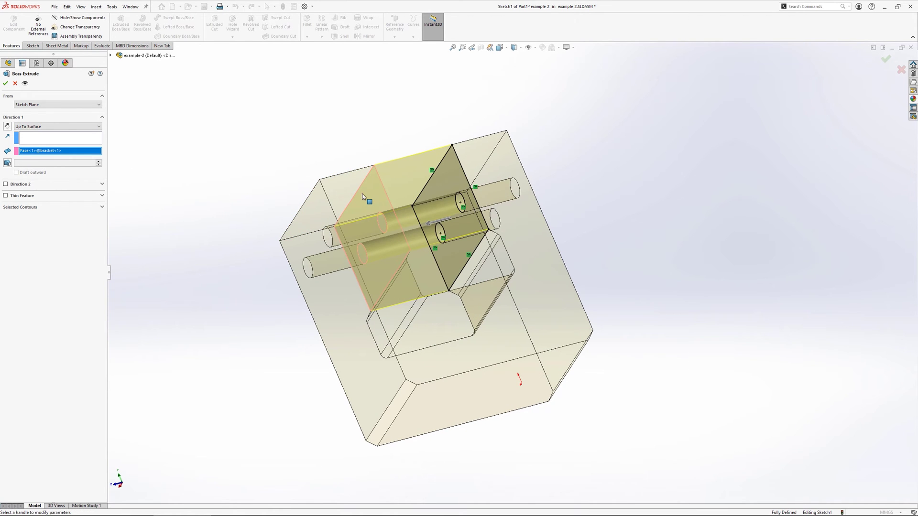
pyautogui.press('Return')
pyautogui.moveTo(476, 246); pyautogui.dragTo(550, 218, button='middle')
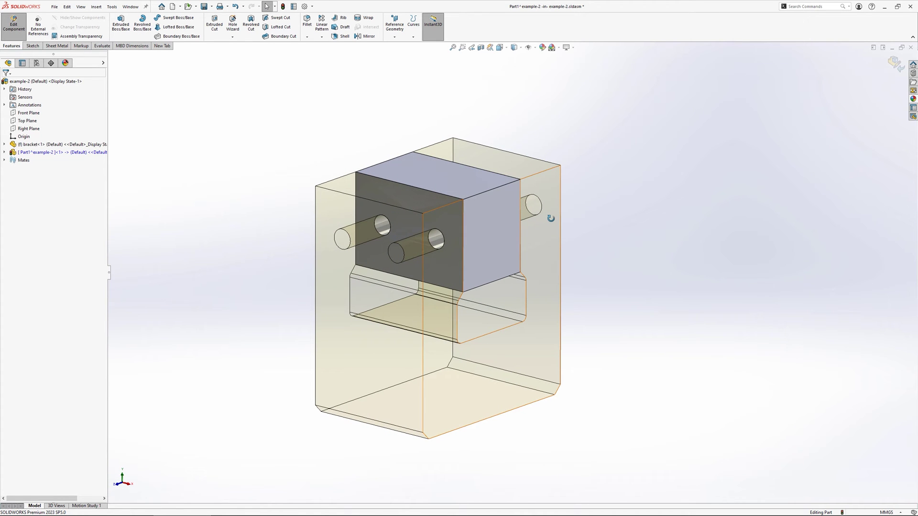
# Return to the top-level example-2 assembly and bring up Part1's actions to review it in the slot.
pyautogui.click(20, 31)
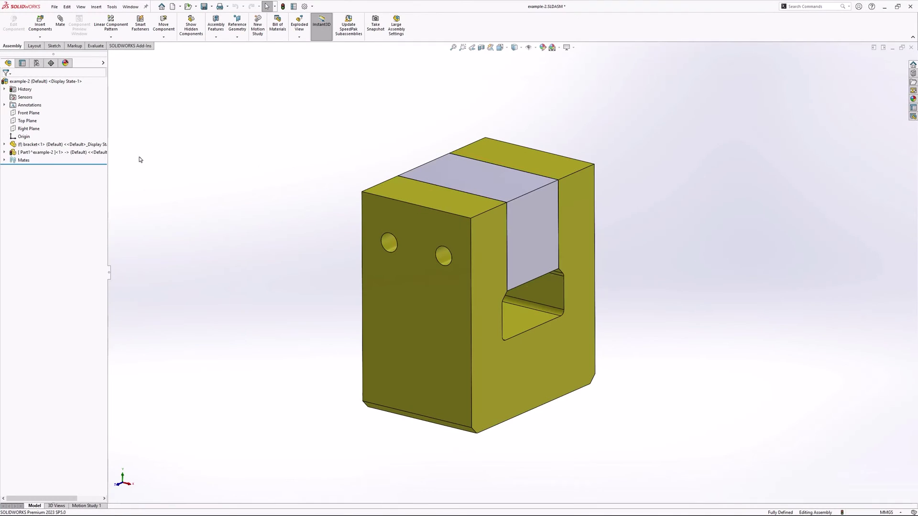
pyautogui.rightClick(83, 155)
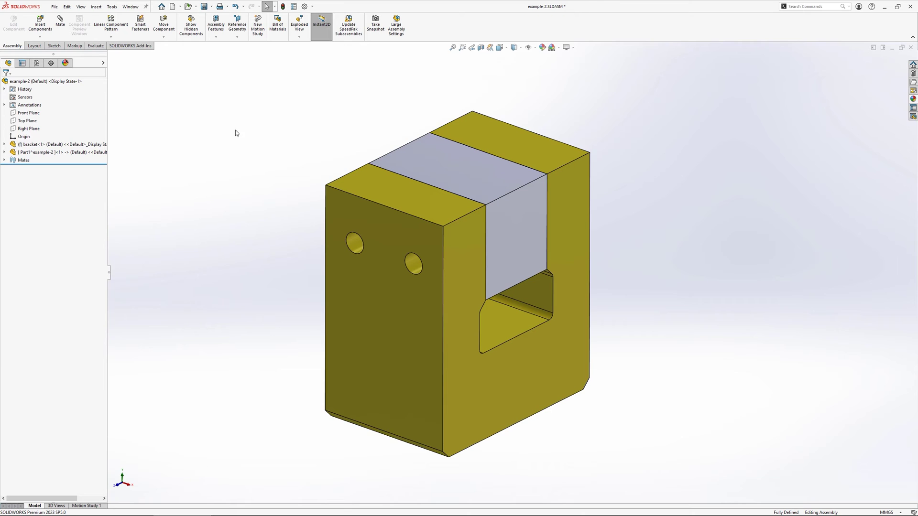
# Start an assembly Extruded Cut on the bracket's front face with a center rectangle straddling the top edge.
pyautogui.click(219, 39)
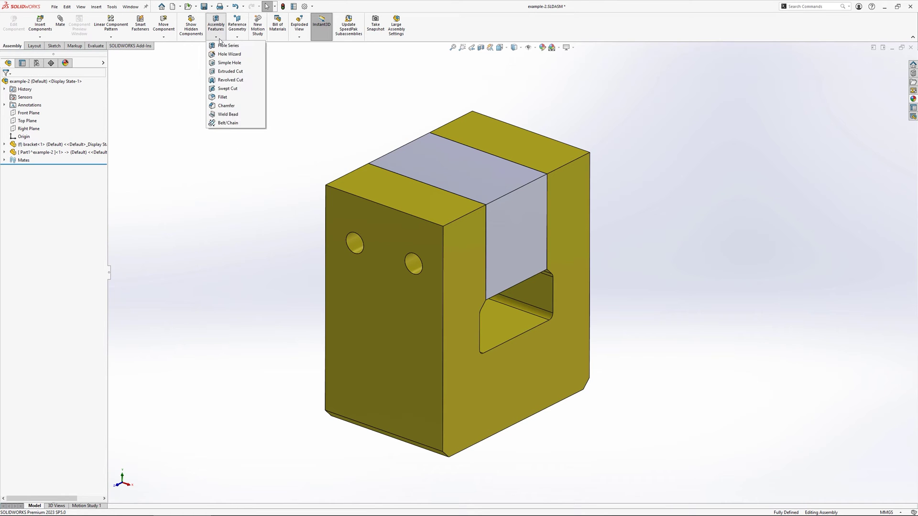
pyautogui.click(230, 71)
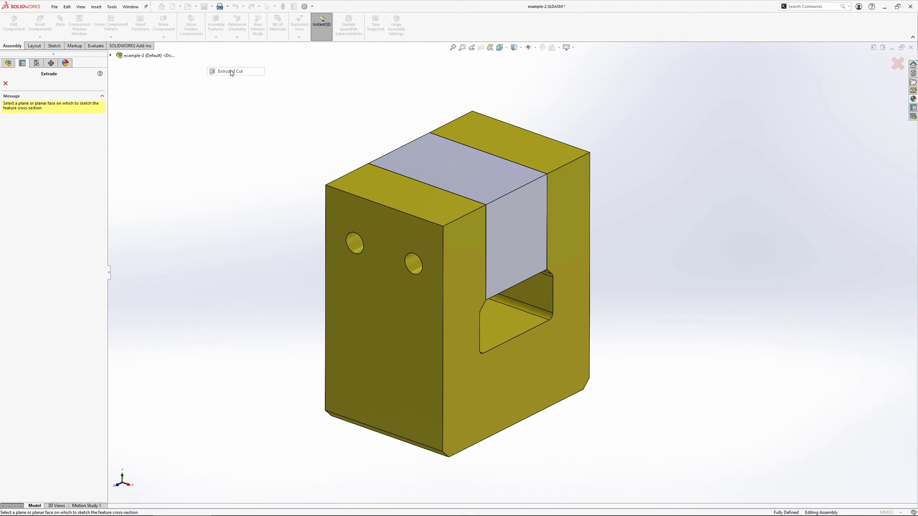
pyautogui.click(359, 207)
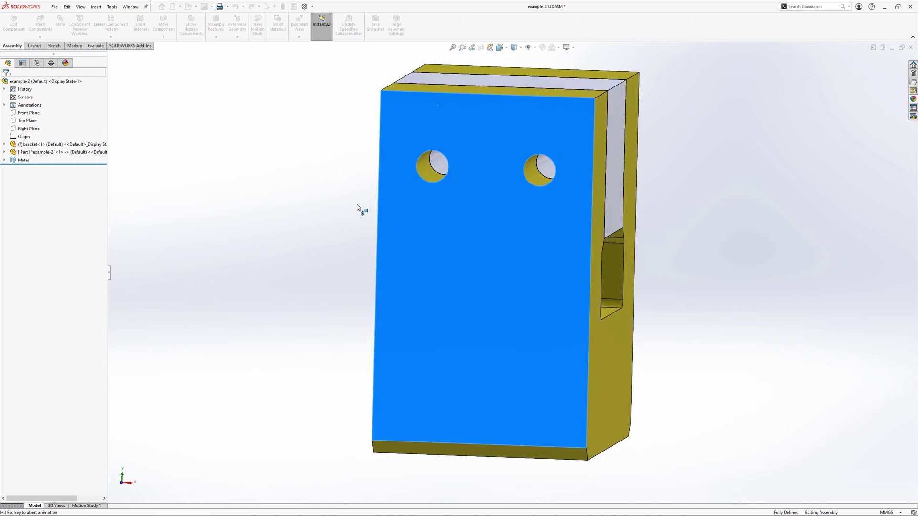
pyautogui.click(45, 27)
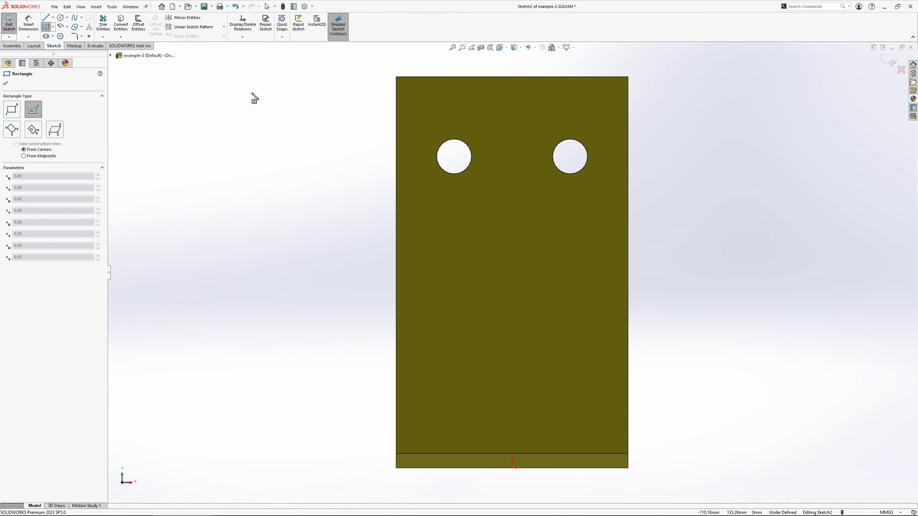
pyautogui.click(512, 76)
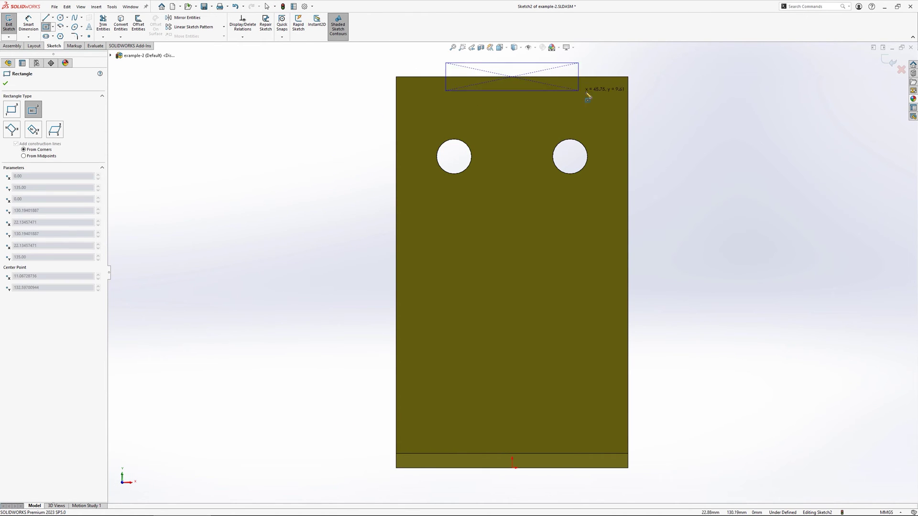
pyautogui.click(596, 98)
pyautogui.keyDown('ctrl'); pyautogui.moveTo(596, 110); pyautogui.dragTo(609, 254, button='middle'); pyautogui.keyUp('ctrl')
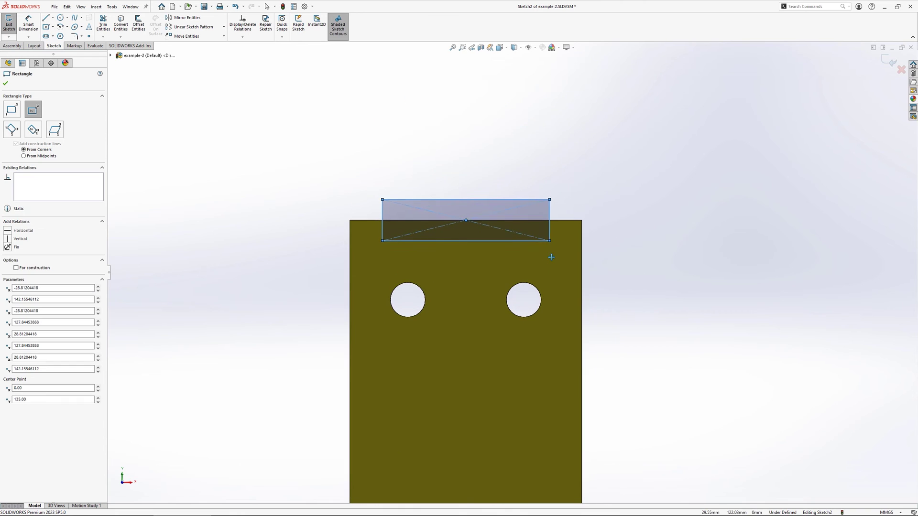
# Dimension the rectangle 10 mm high and 10 mm from the side, then exit to the Through All cut preview.
pyautogui.moveTo(645, 267); pyautogui.dragTo(604, 200, button='right')
pyautogui.click(549, 218)
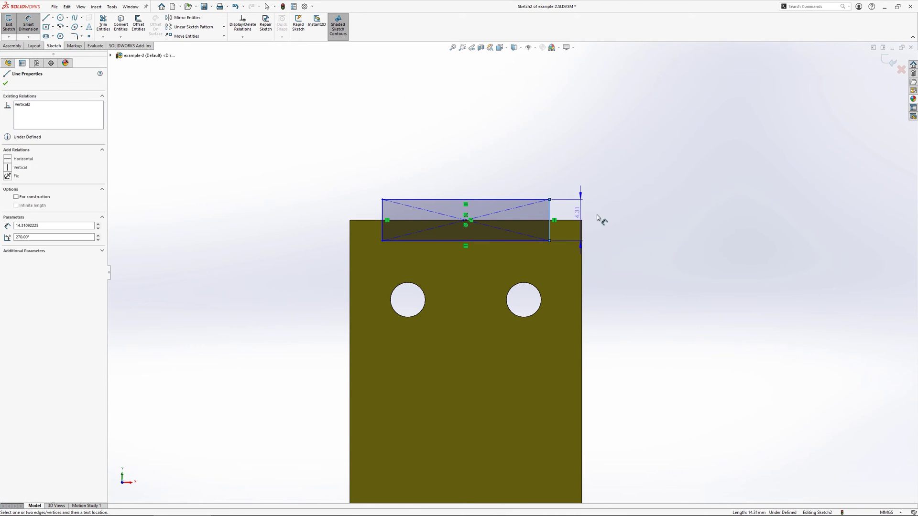
pyautogui.click(617, 219)
pyautogui.write('10.00mm')
pyautogui.press('Return')
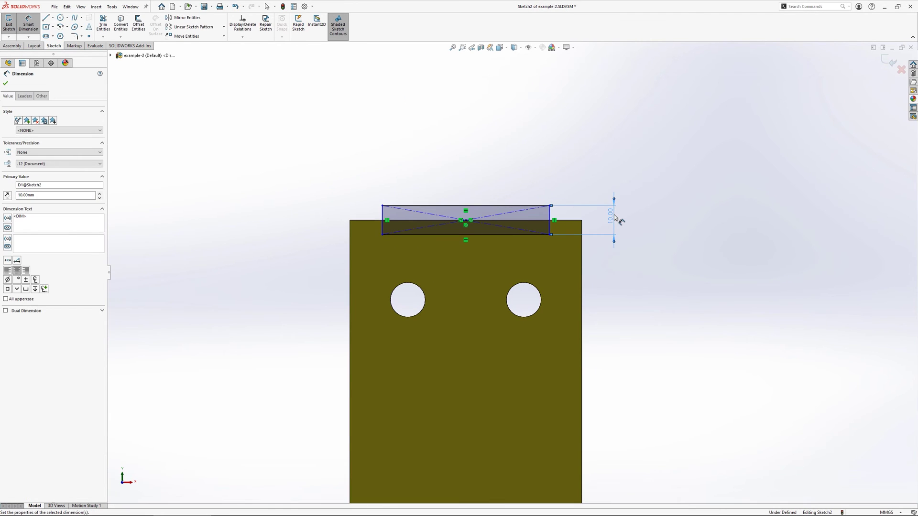
pyautogui.click(549, 224)
pyautogui.click(581, 229)
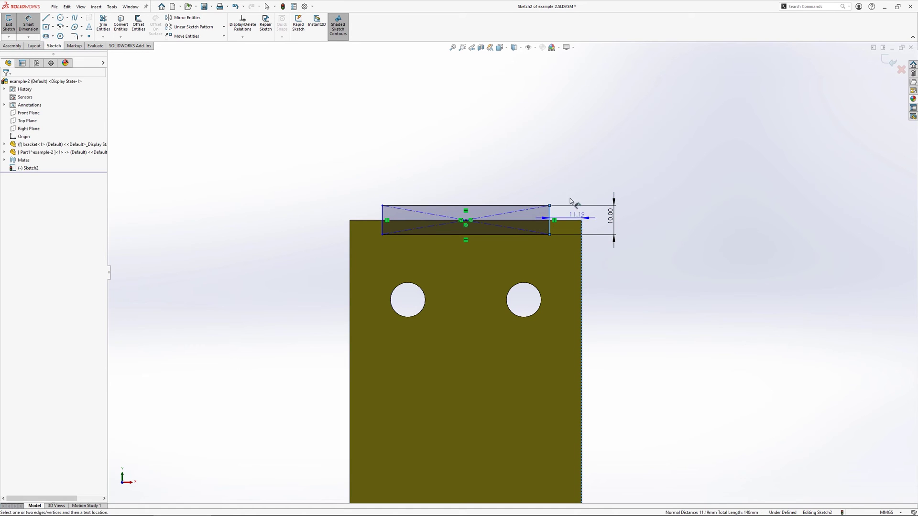
pyautogui.click(568, 185)
pyautogui.write('10')
pyautogui.press('Return')
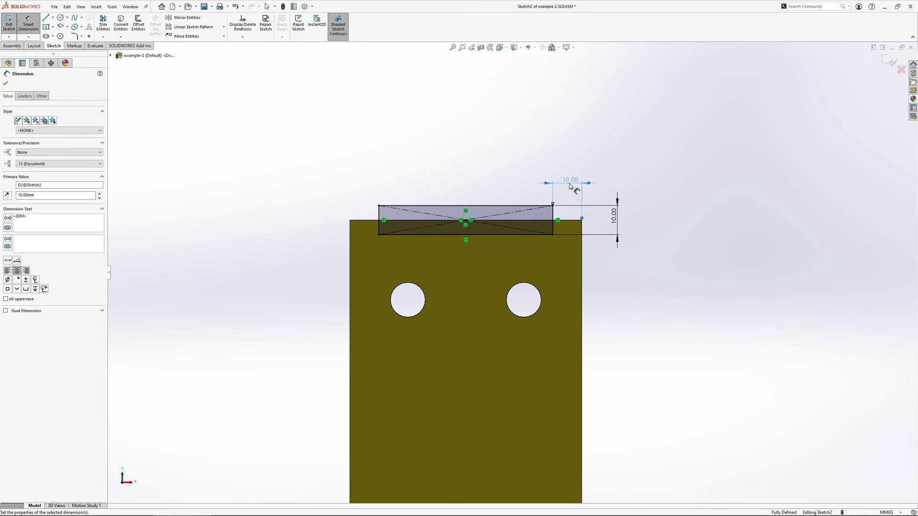
pyautogui.click(885, 60)
pyautogui.hotkey('ctrl', 'e')
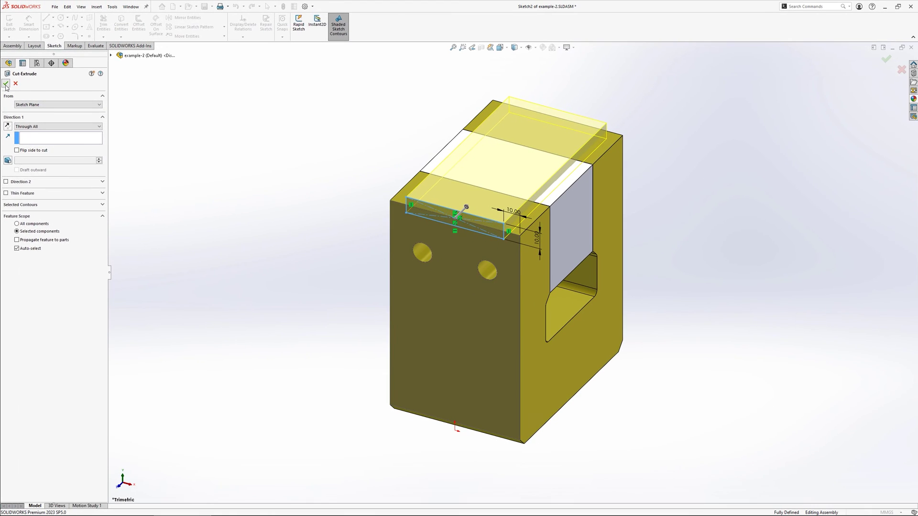
# Apply the through-all slot cut, then return to the example-2 assembly.
pyautogui.click(6, 84)
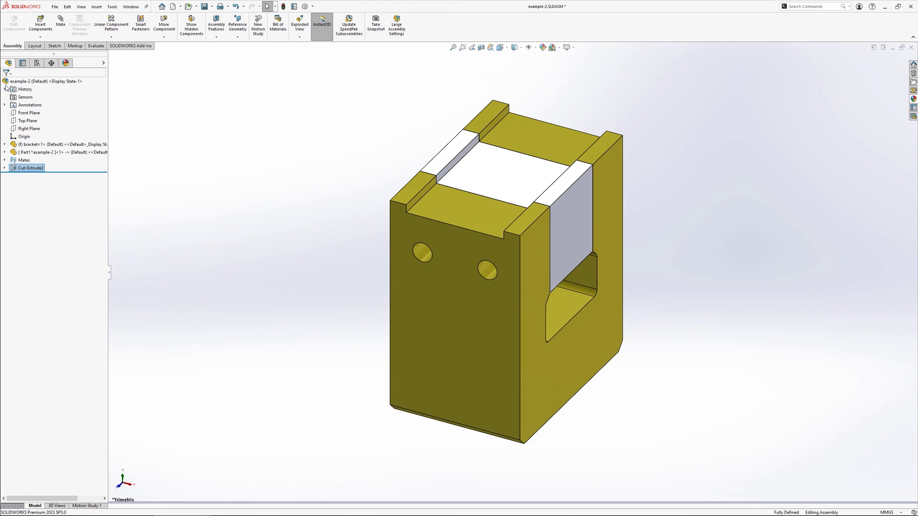
pyautogui.click(441, 227)
pyautogui.rightClick(442, 228)
pyautogui.press('Escape')
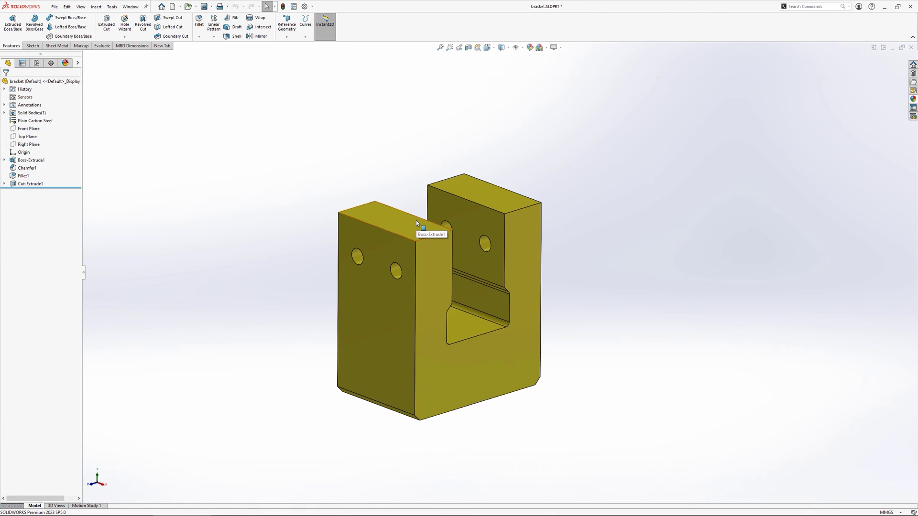
pyautogui.hotkey('ctrl', 'Tab')
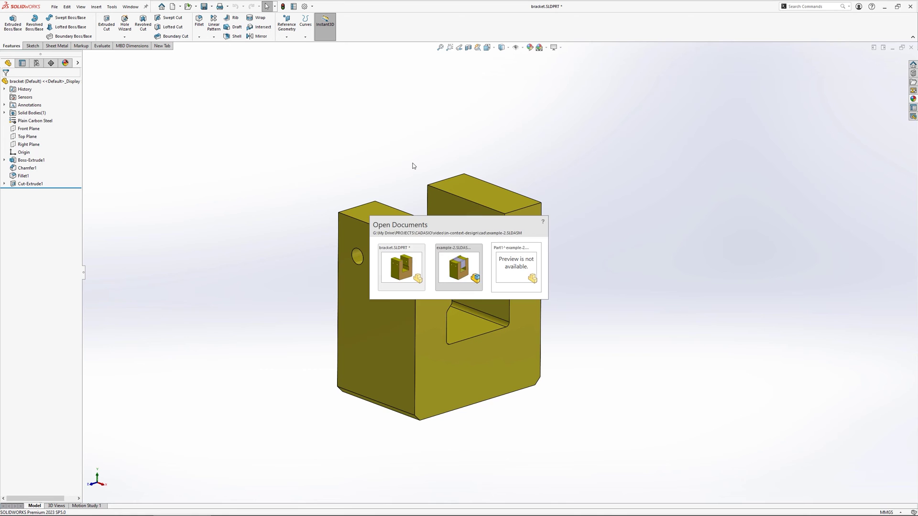
# Edit Cut-Extrude2 to enable Propagate feature to parts, then switch to the bracket part to check it.
pyautogui.rightClick(30, 167)
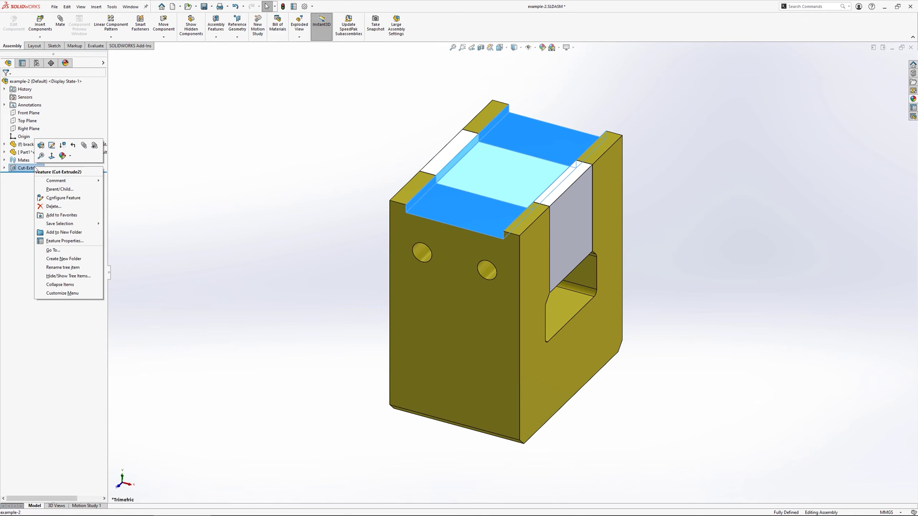
pyautogui.click(41, 146)
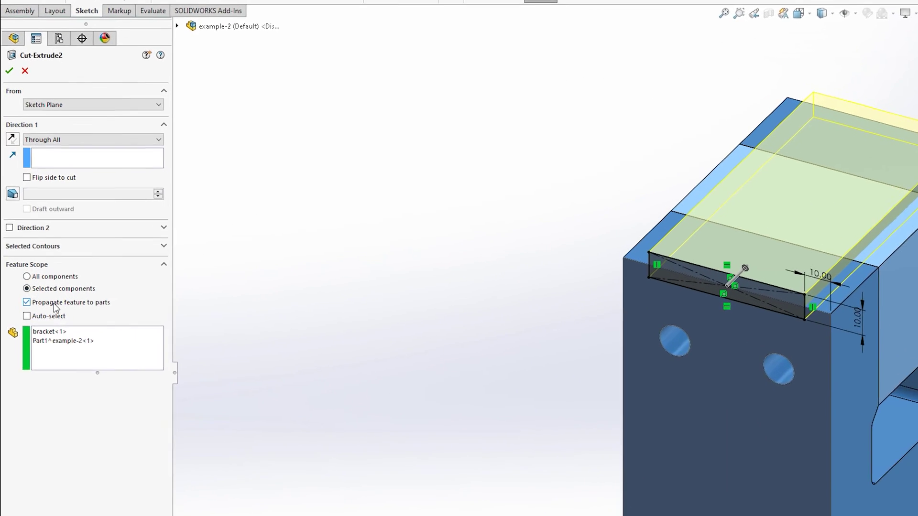
pyautogui.click(41, 257)
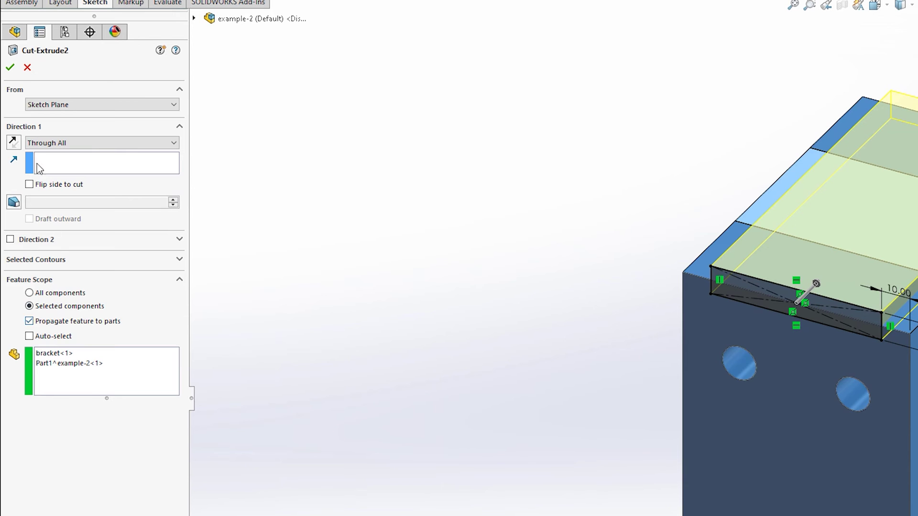
pyautogui.click(10, 67)
pyautogui.hotkey('ctrl', 'Tab')
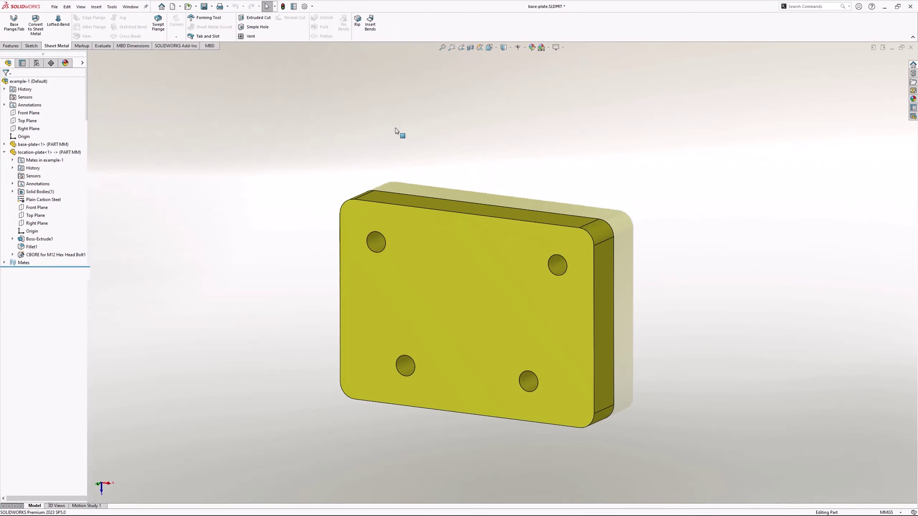
# Show the base-plate hole dimensions, then rebuild example-1.SLDASM and widen the FeatureManager tree.
pyautogui.click(376, 241)
pyautogui.doubleClick(376, 242)
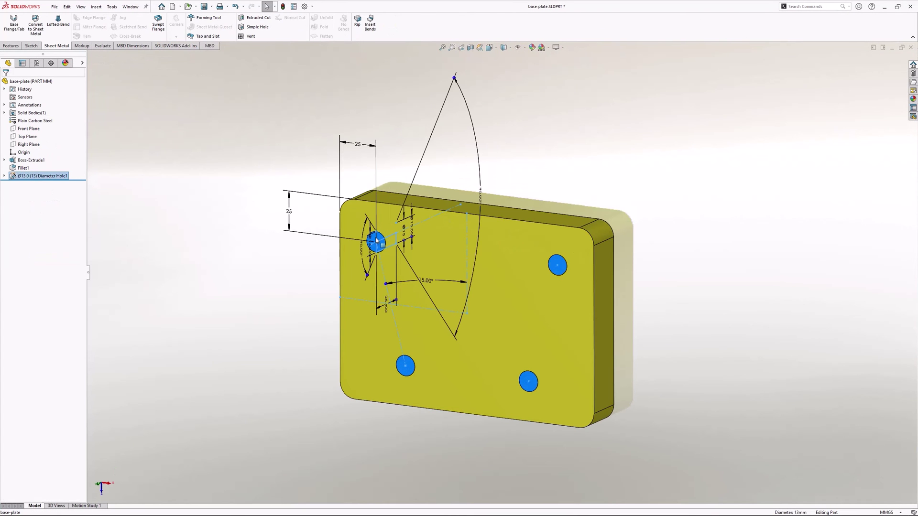
pyautogui.click(260, 207)
pyautogui.hotkey('ctrl', 'Tab')
pyautogui.click(258, 171)
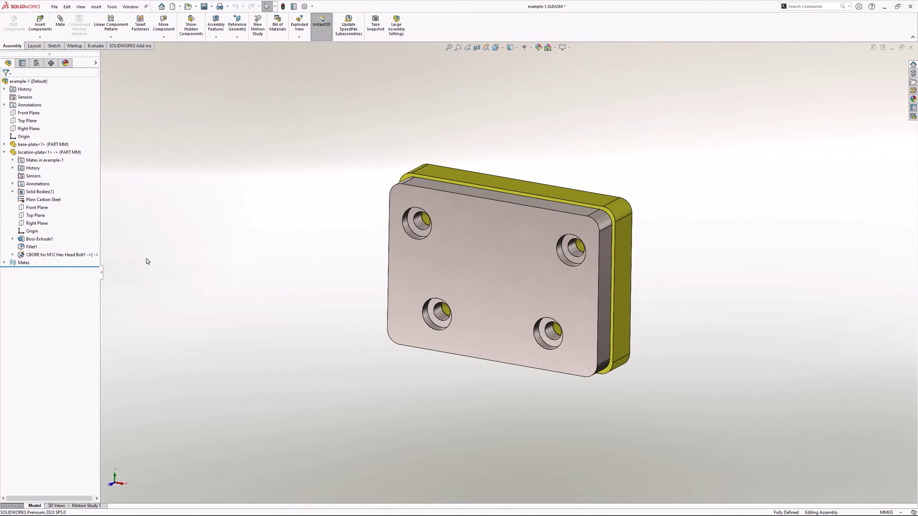
pyautogui.moveTo(103, 274); pyautogui.dragTo(133, 276)
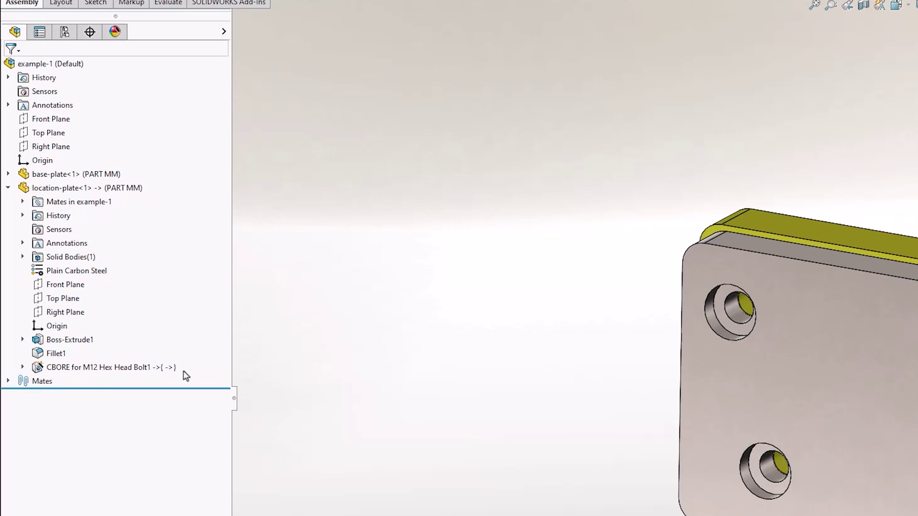
# Show External References for the CBORE for M12 Hex Head Bolt1 feature.
pyautogui.rightClick(159, 369)
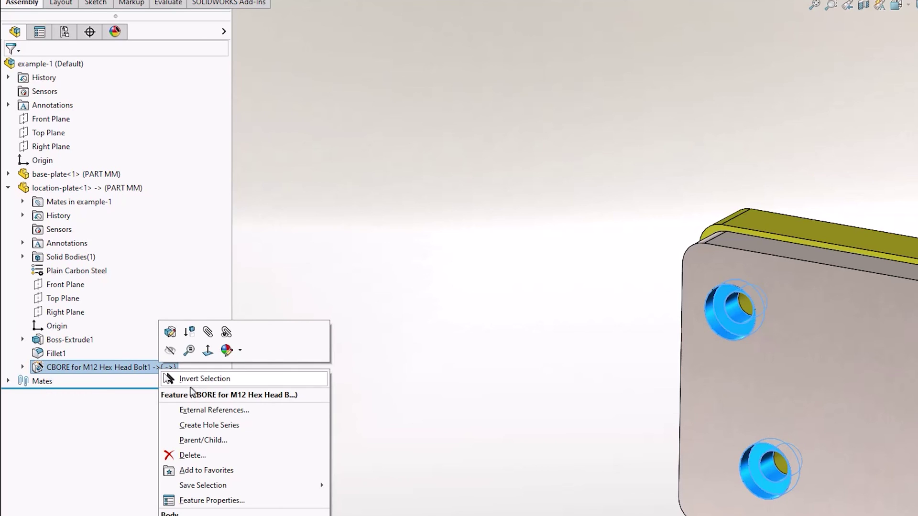
pyautogui.click(236, 411)
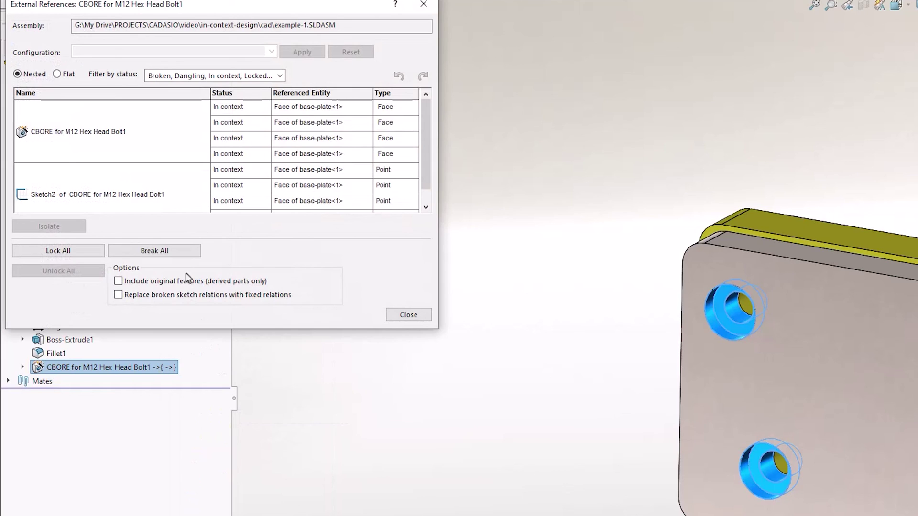